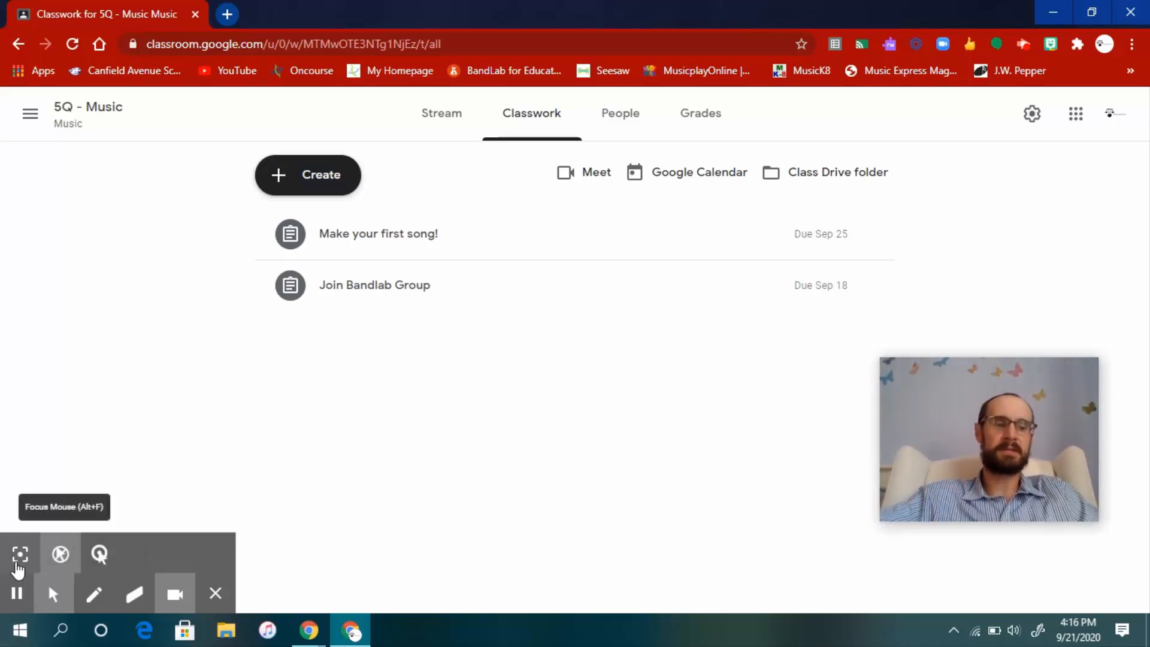
Expand the "Make your first song!" assignment in the 5Q - Music classwork and highlight the first line of its instructions.
{"action": "left_click", "coordinate": [18, 563]}
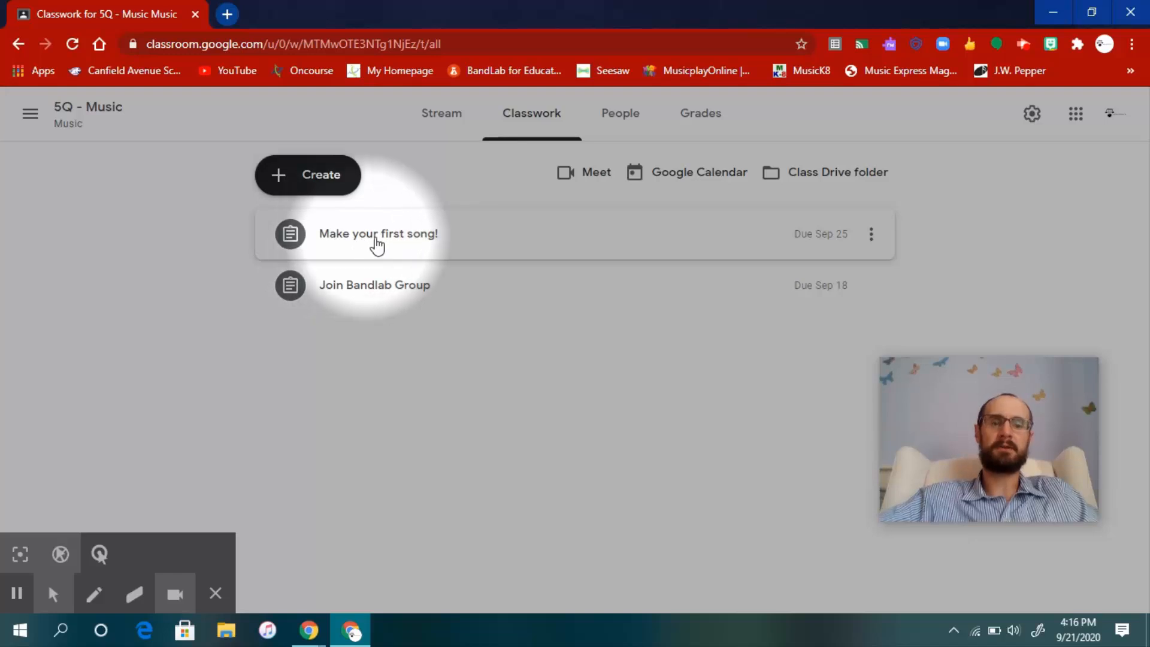
{"action": "left_click", "coordinate": [398, 236]}
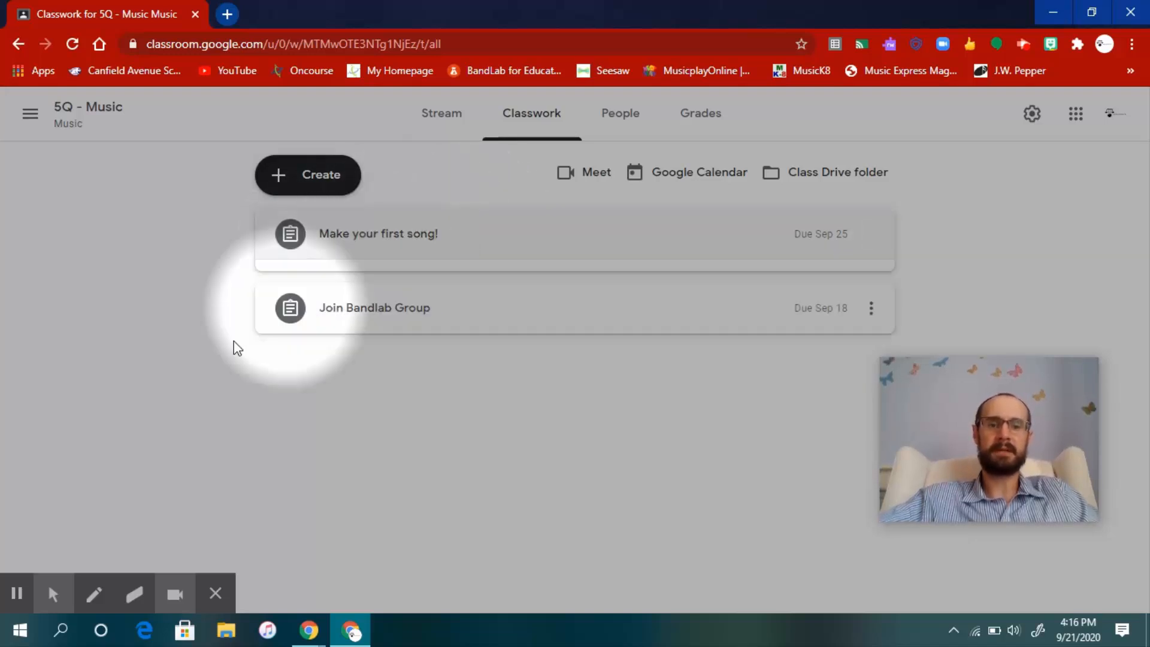
{"action": "mouse_move", "coordinate": [48, 591]}
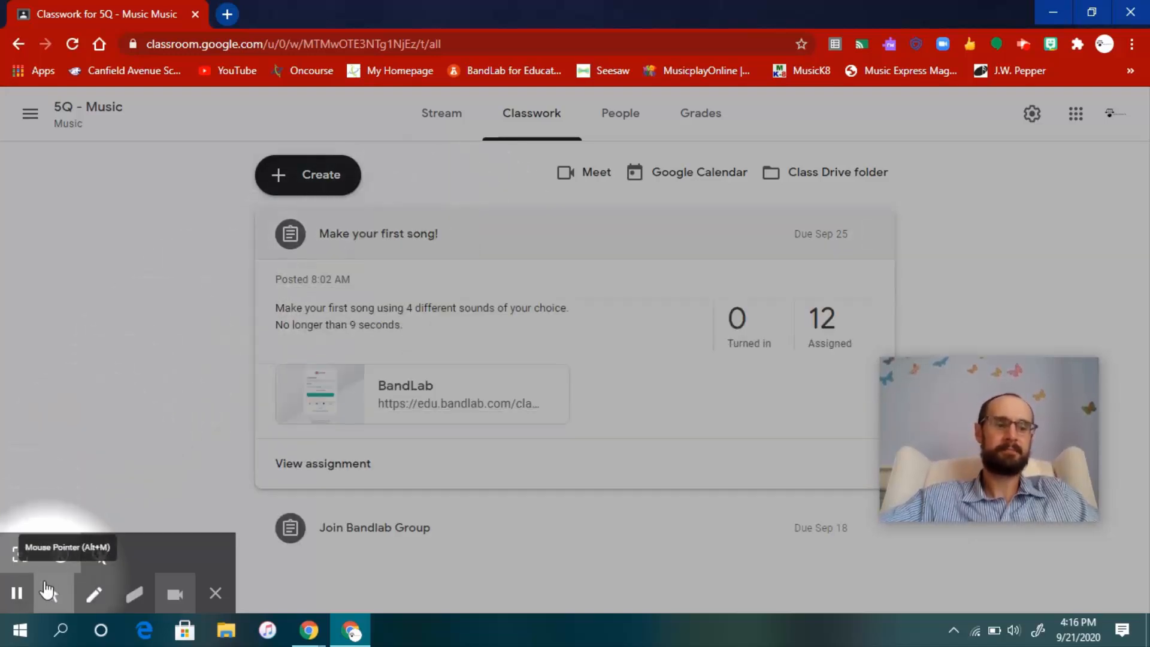
{"action": "left_click", "coordinate": [19, 563]}
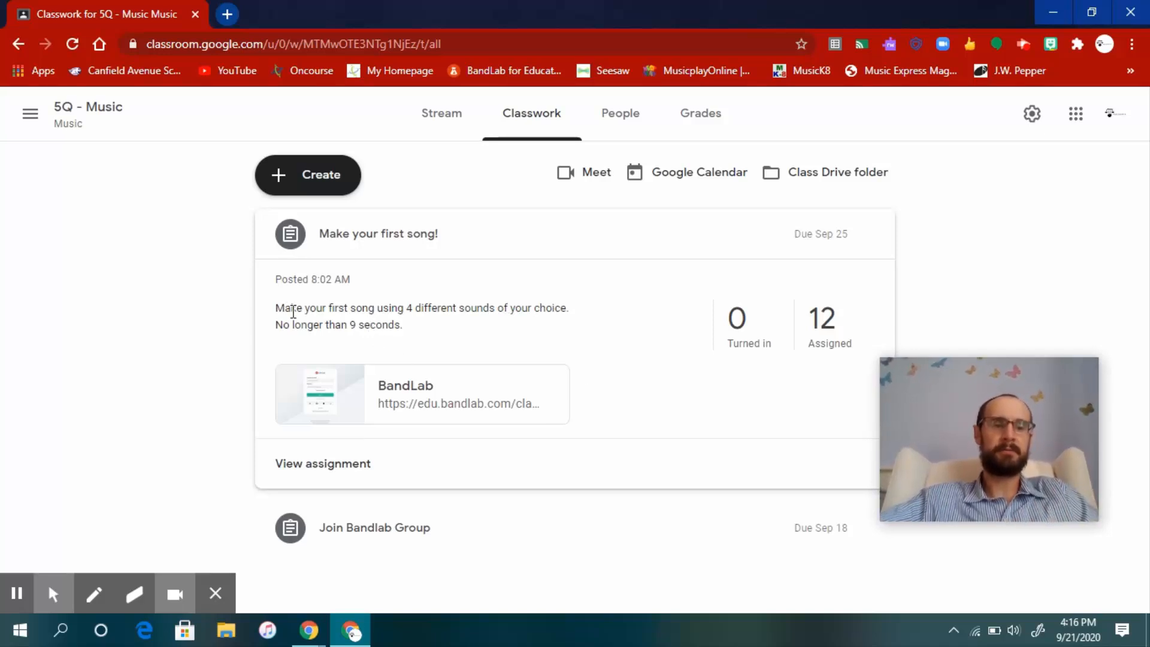
{"action": "left_click_drag", "start_coordinate": [293, 311], "coordinate": [556, 317]}
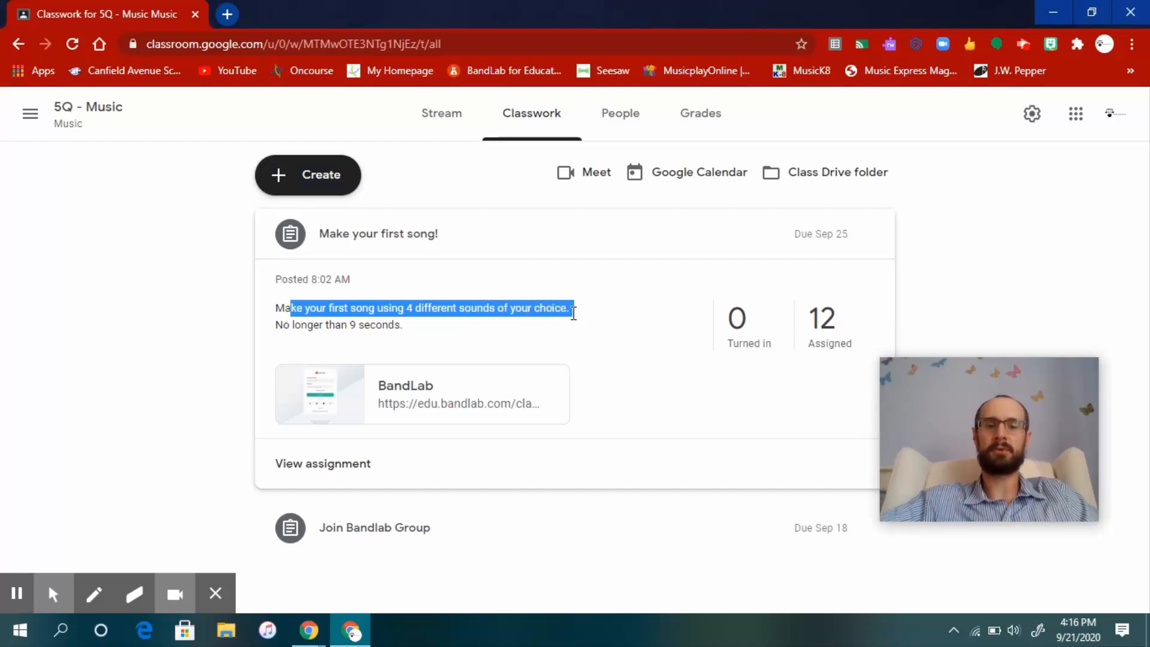
{"action": "left_click", "coordinate": [422, 328]}
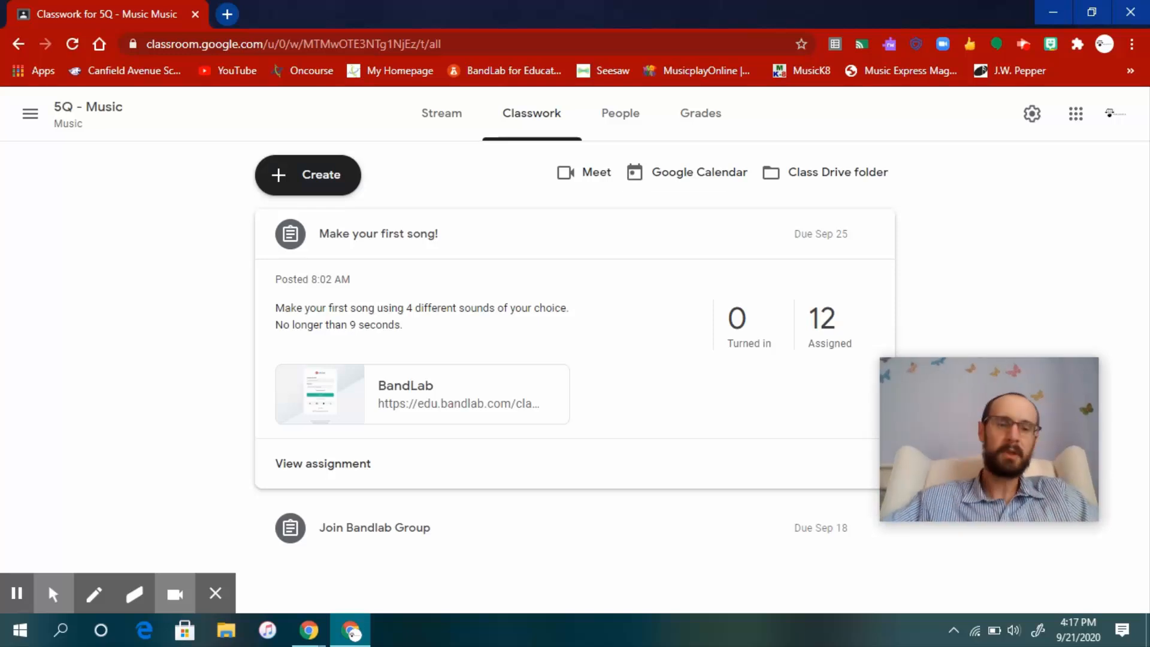
Open the assignment's attached BandLab link and sign in to BandLab with a Google account.
{"action": "left_click", "coordinate": [445, 378]}
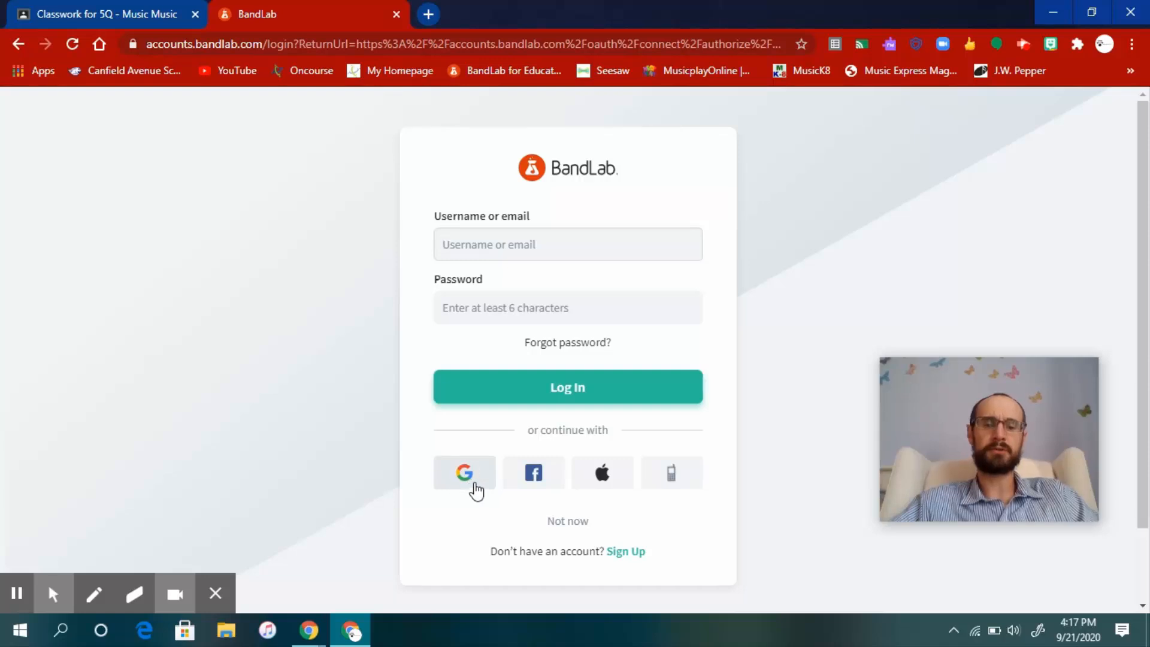
{"action": "left_click", "coordinate": [469, 483]}
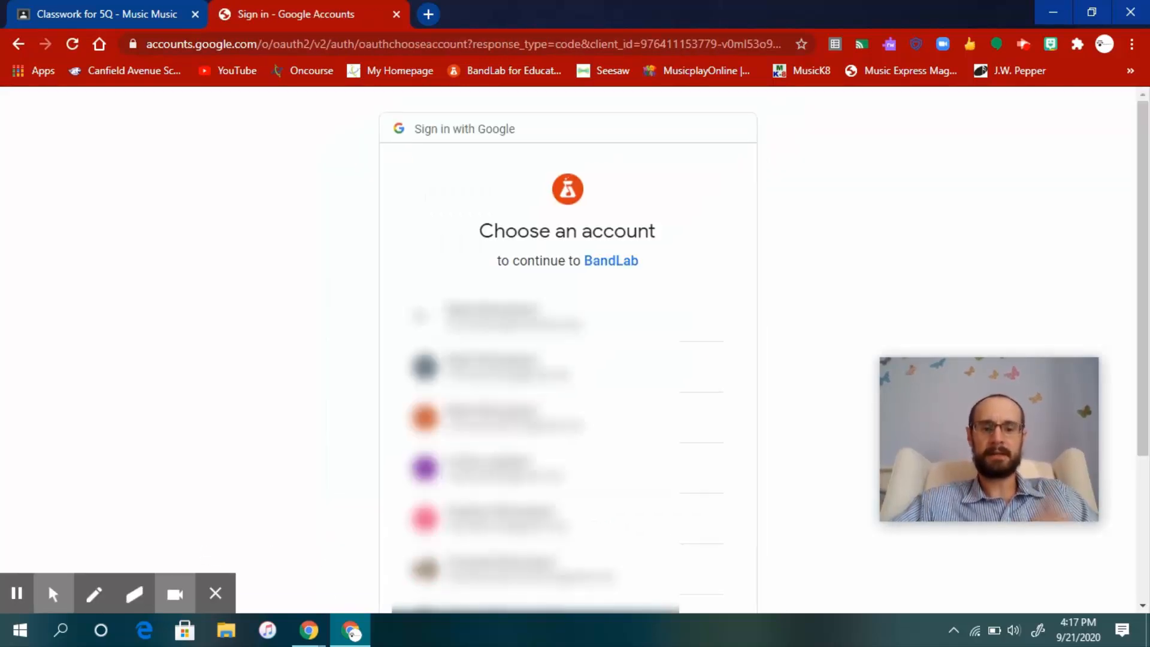
{"action": "left_click", "coordinate": [577, 580]}
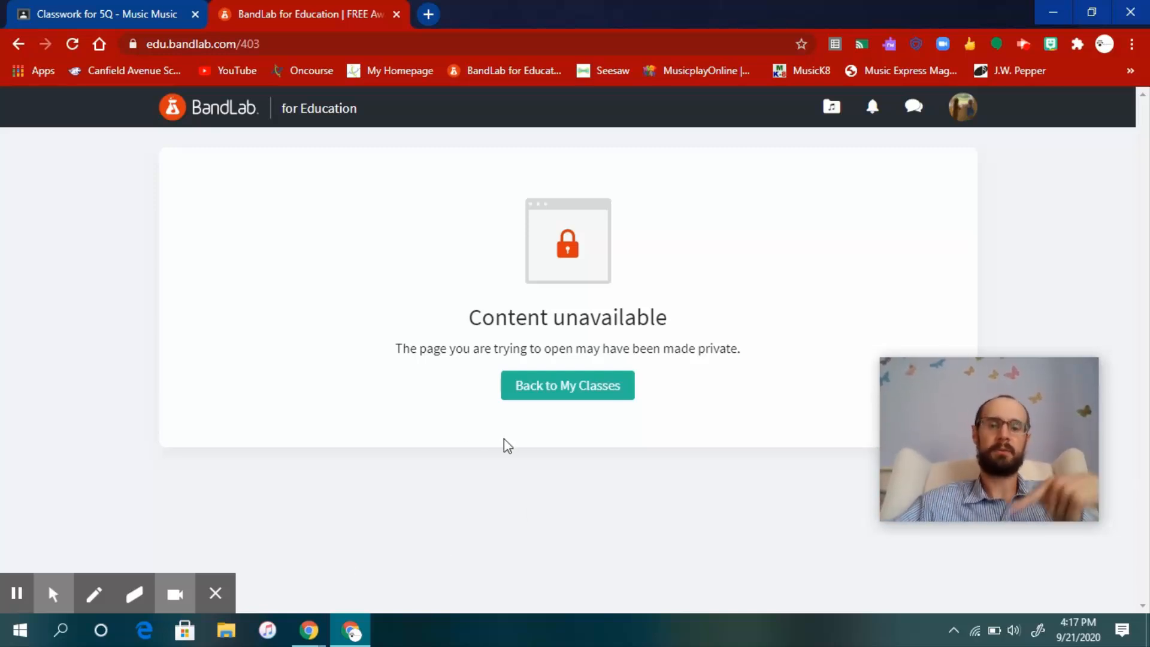
Open Test Class from My Classes and start "Make your first song!" using the Teacher's Assignment option.
{"action": "left_click", "coordinate": [550, 400]}
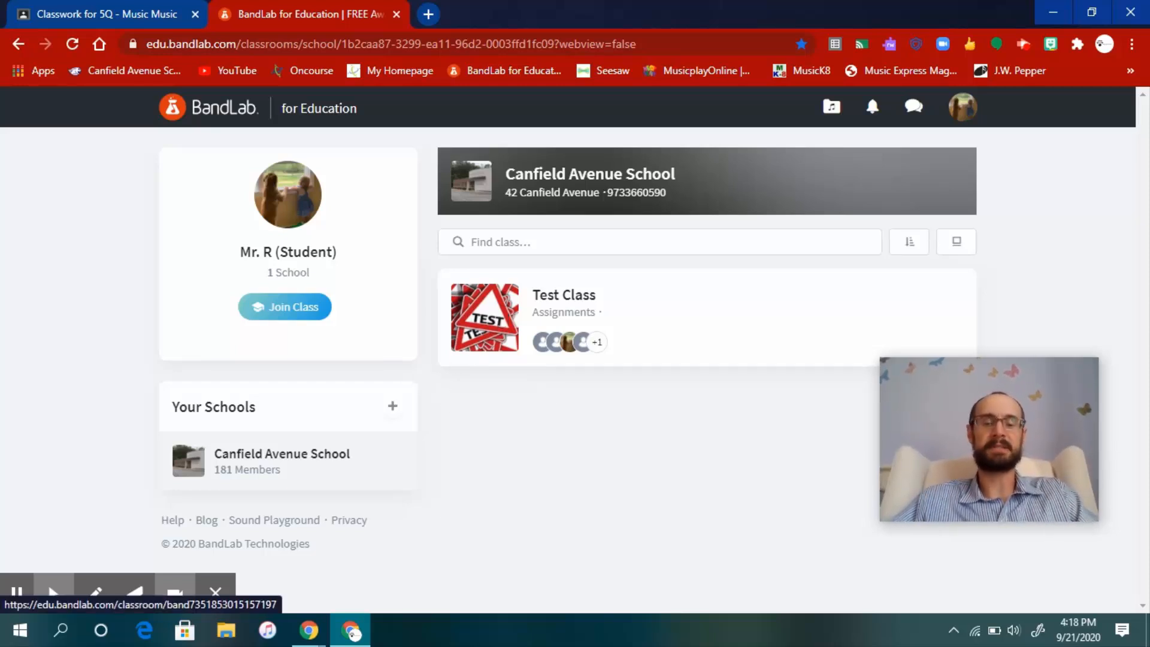
{"action": "left_click", "coordinate": [497, 317]}
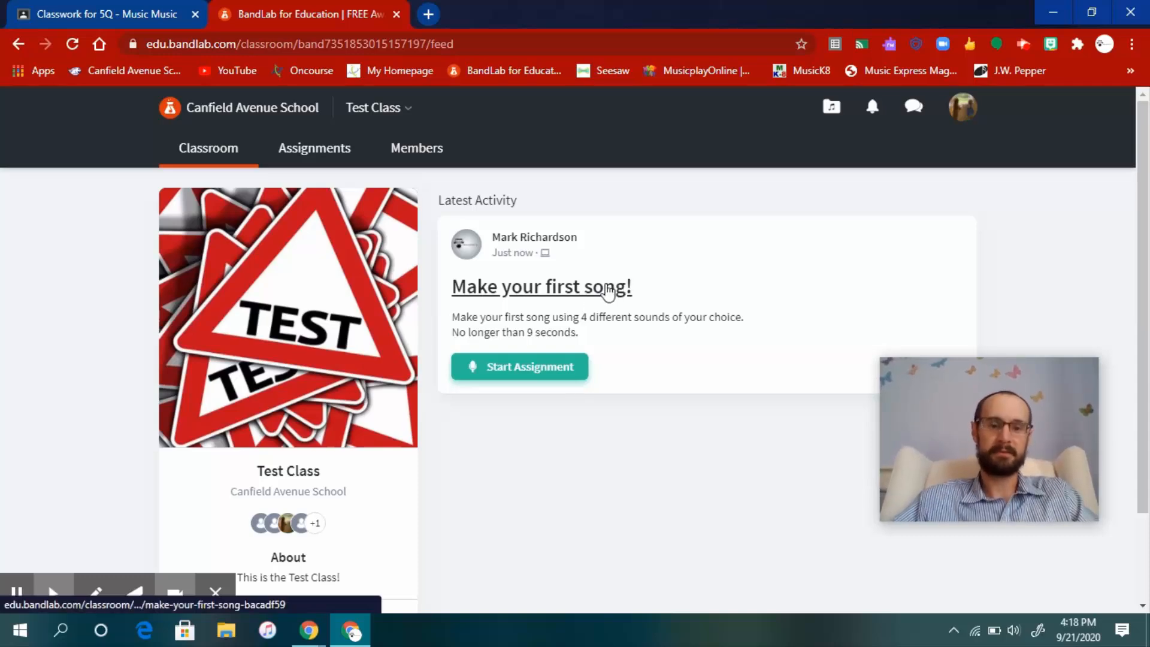
{"action": "left_click", "coordinate": [562, 369]}
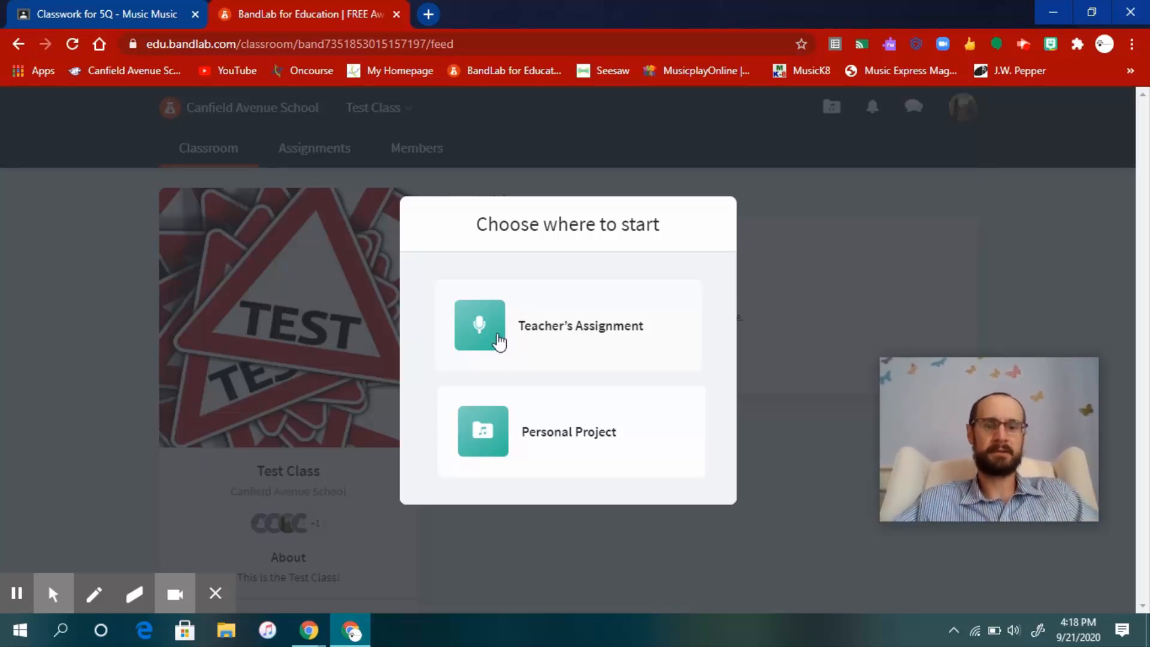
{"action": "left_click", "coordinate": [583, 331]}
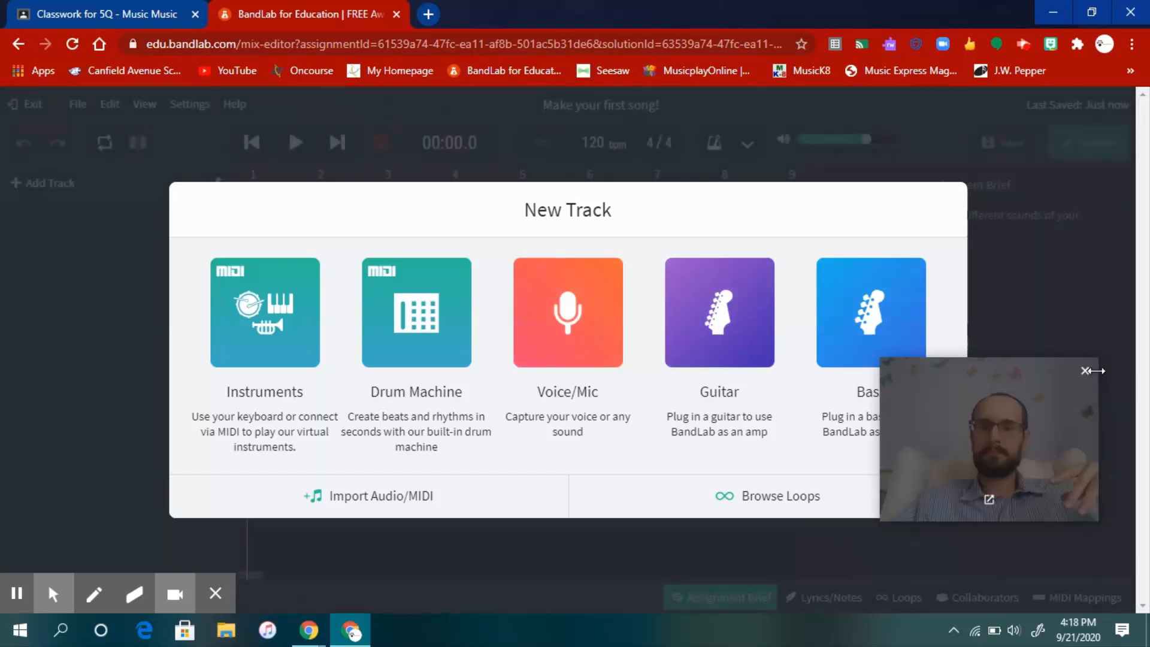
Choose to browse loops as the starting point for the song's new track.
{"action": "left_click", "coordinate": [989, 499]}
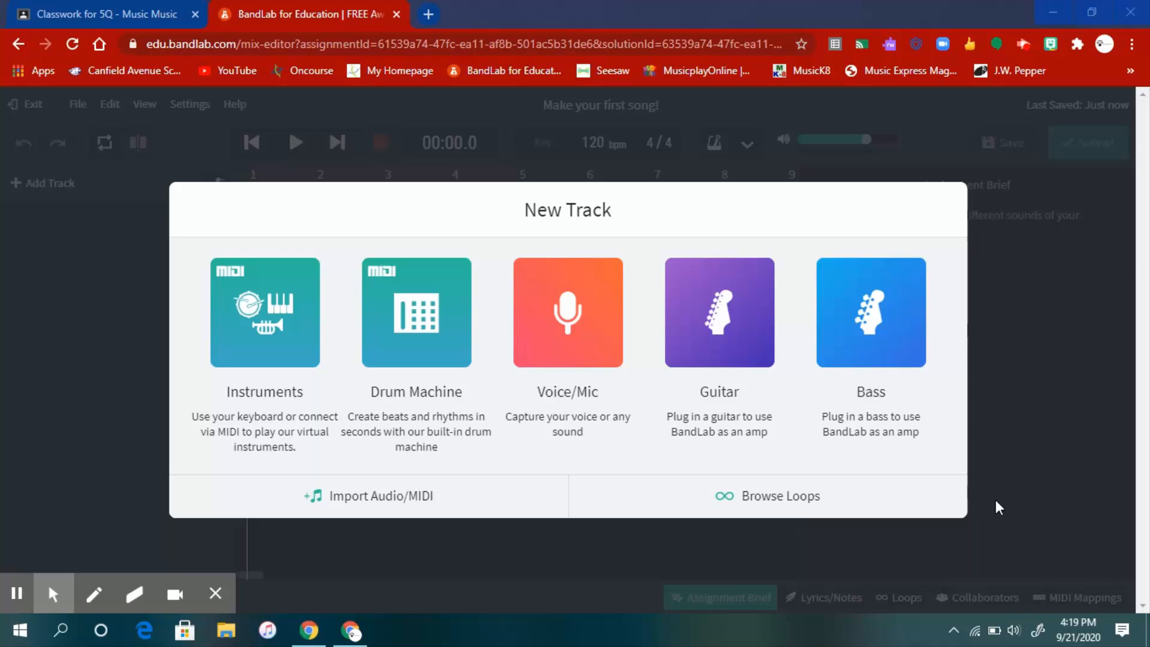
{"action": "mouse_move", "coordinate": [47, 598]}
{"action": "left_click", "coordinate": [21, 558]}
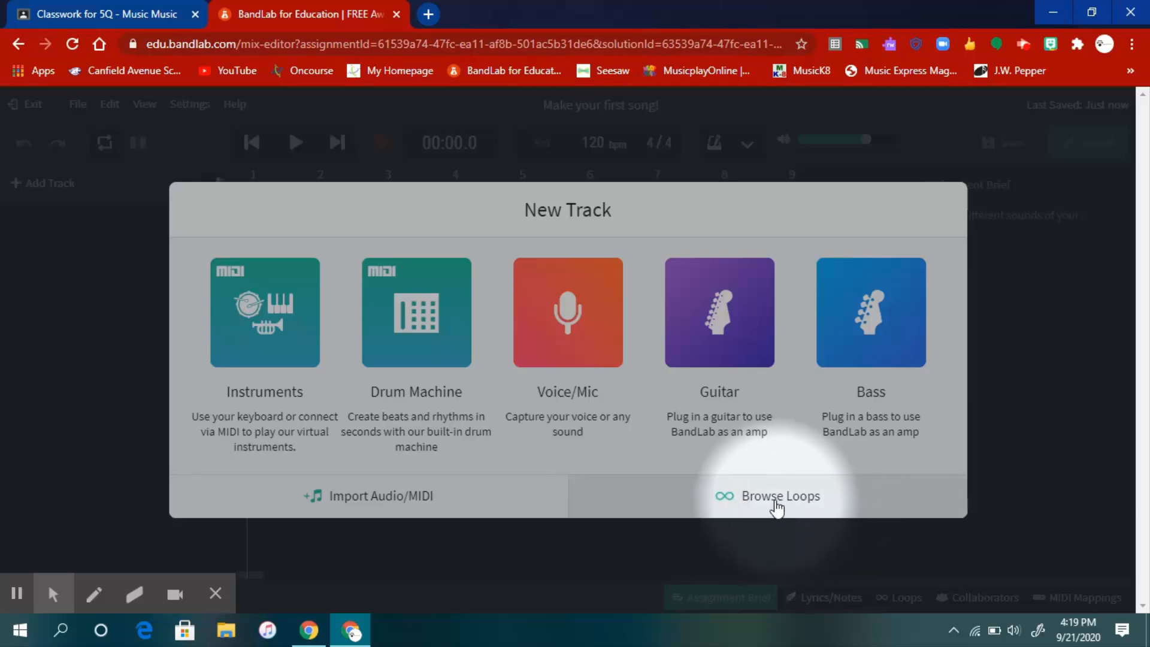
{"action": "left_click", "coordinate": [754, 506]}
{"action": "mouse_move", "coordinate": [45, 592]}
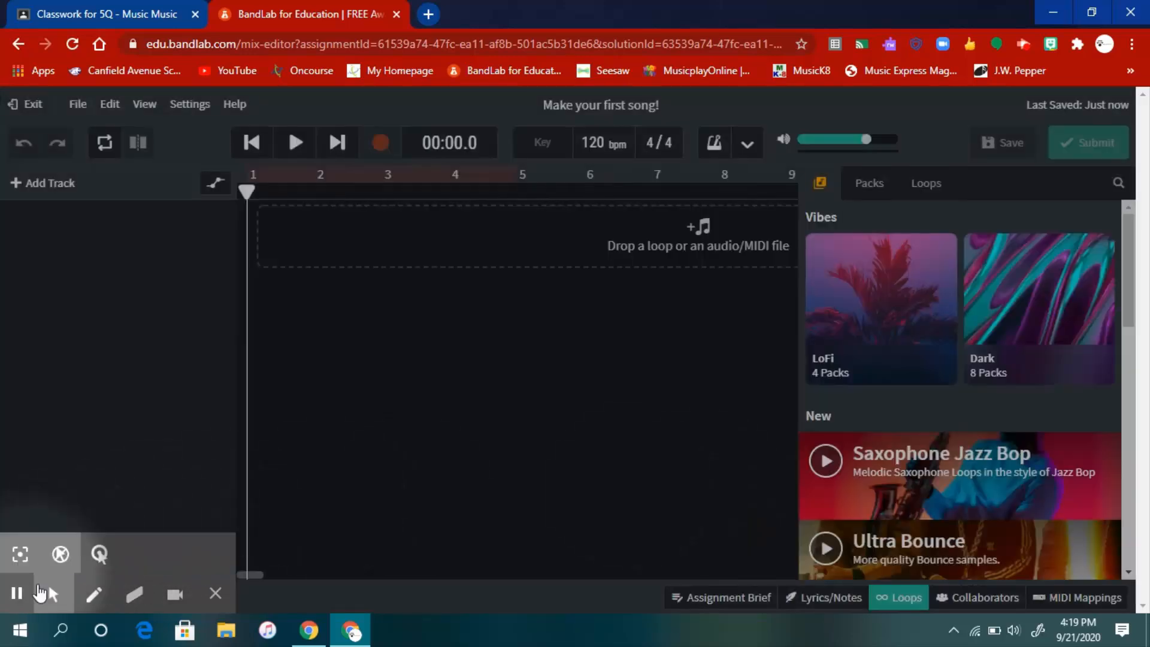
{"action": "left_click", "coordinate": [73, 557]}
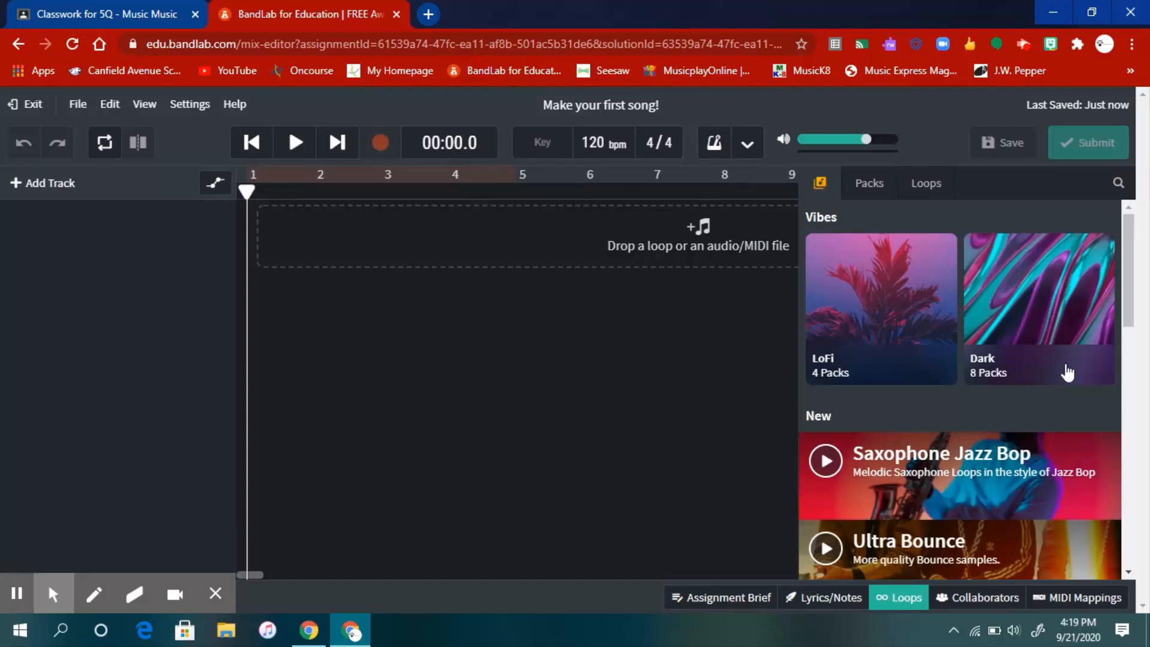
View the assignment brief and the lyrics/notes area of the song project.
{"action": "mouse_move", "coordinate": [67, 586]}
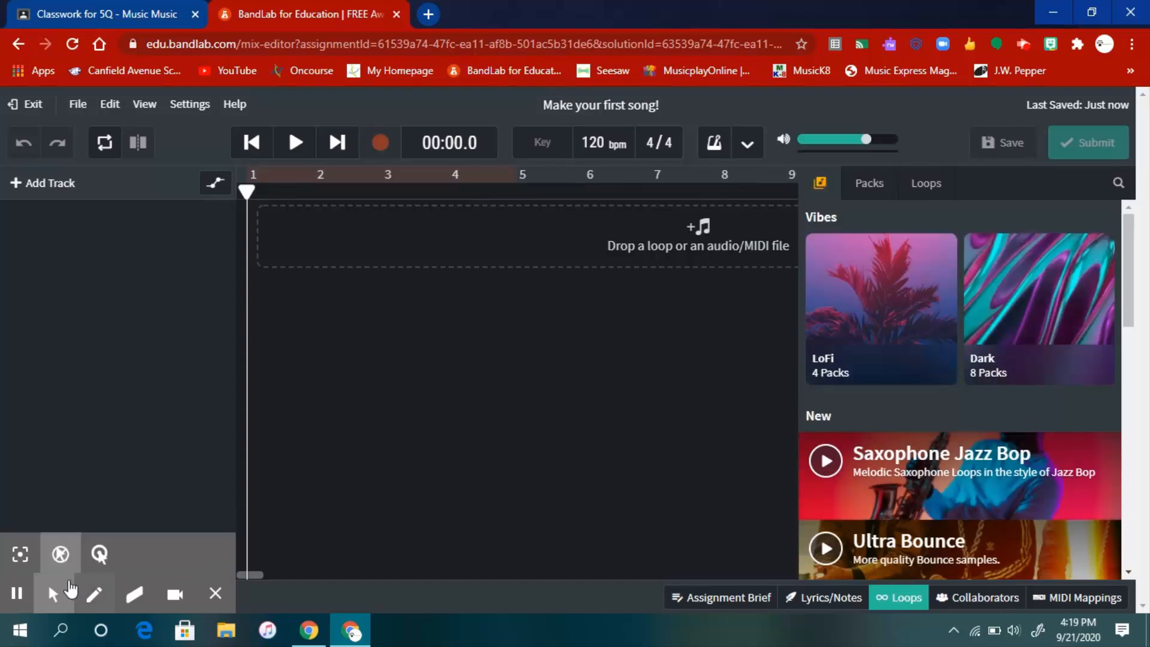
{"action": "left_click", "coordinate": [24, 563]}
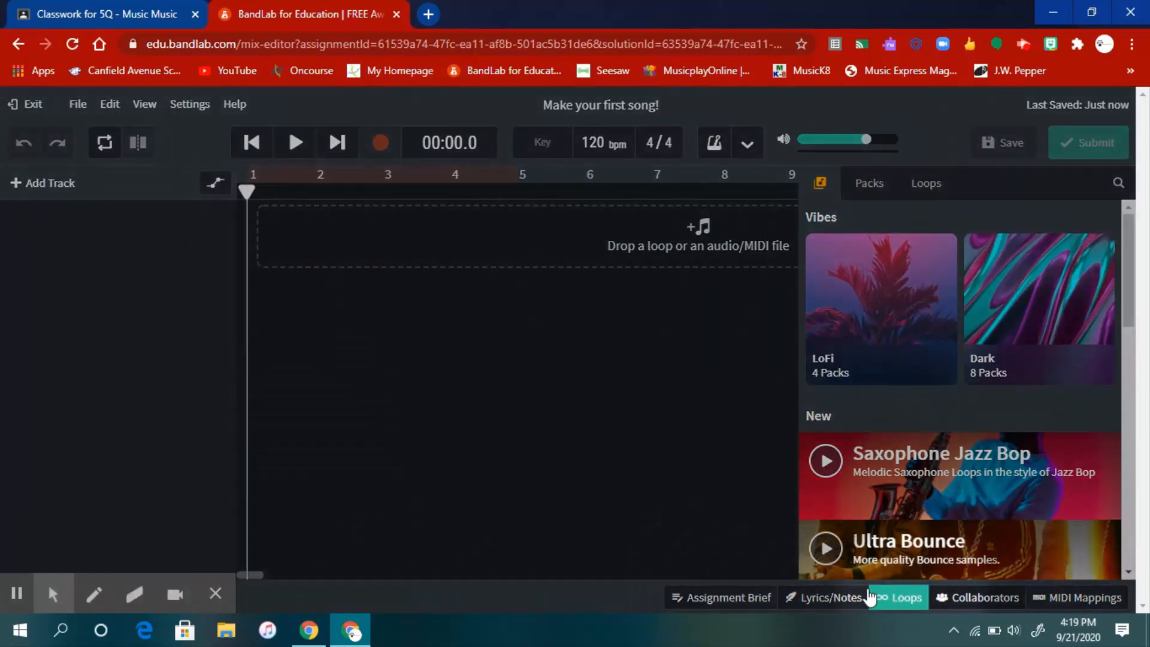
{"action": "left_click", "coordinate": [723, 601]}
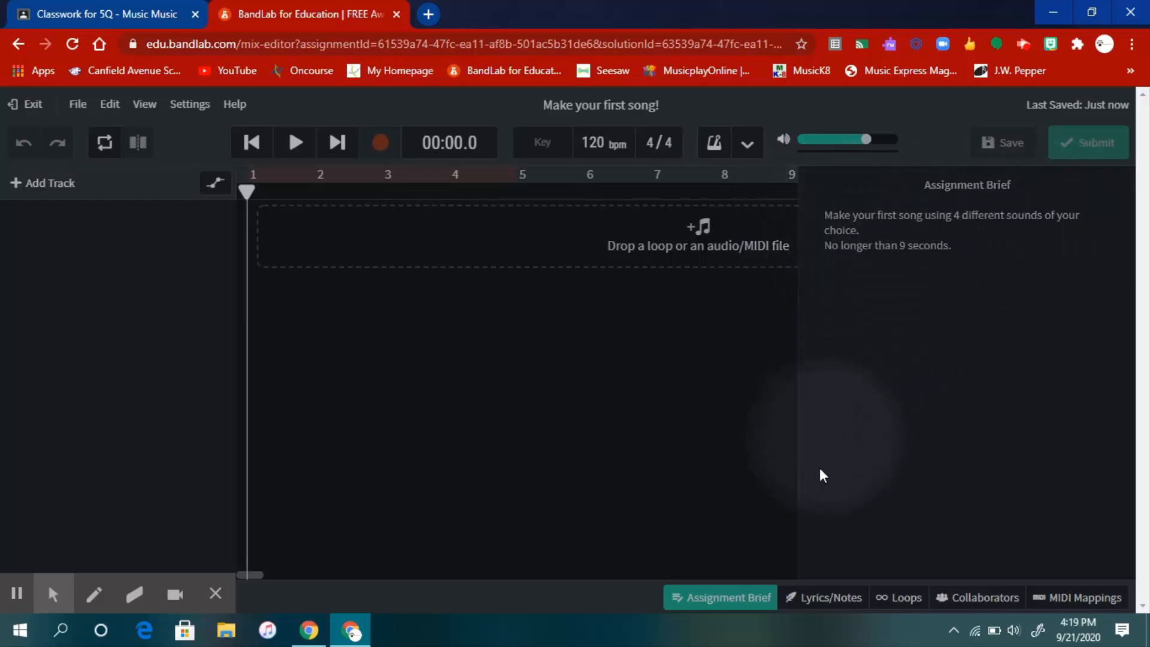
{"action": "left_click", "coordinate": [824, 597]}
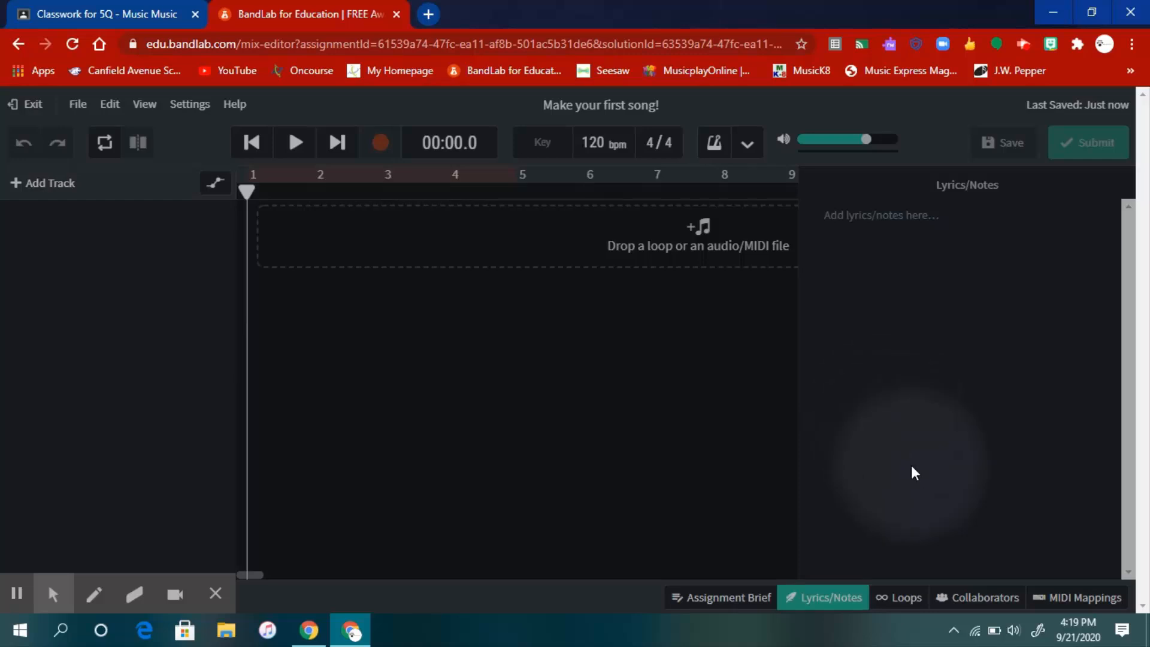
Return to the loop library and look through its featured New, Favorites and Popular packs.
{"action": "left_click", "coordinate": [903, 602]}
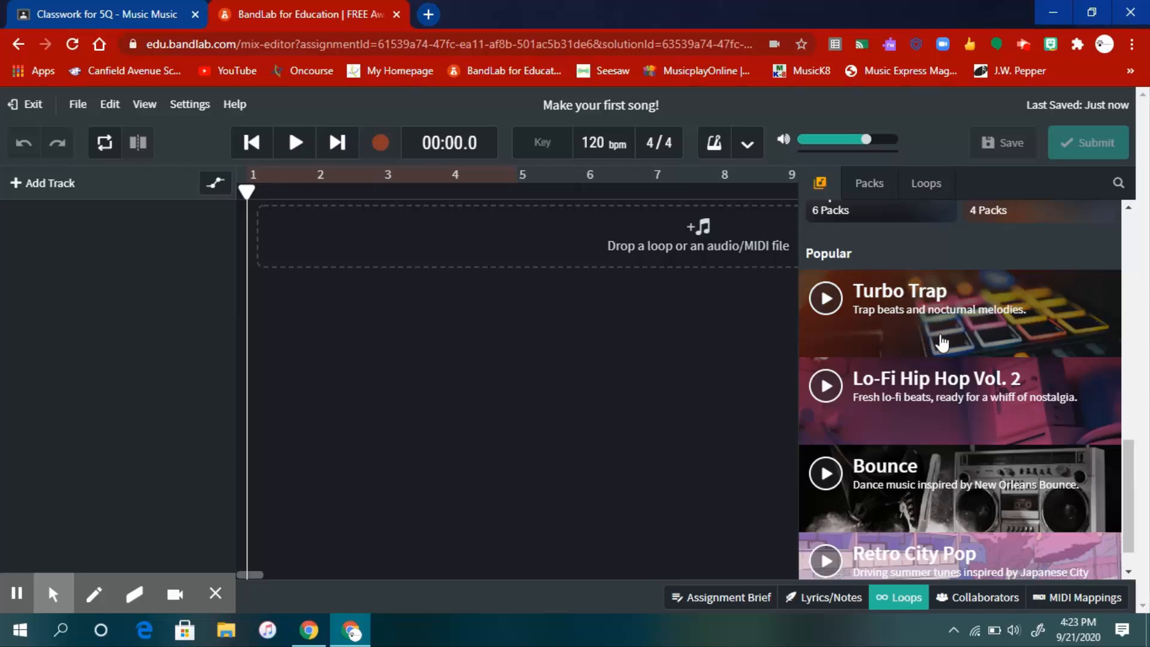
{"action": "scroll", "coordinate": [880, 526], "scroll_direction": "down", "scroll_amount": 1}
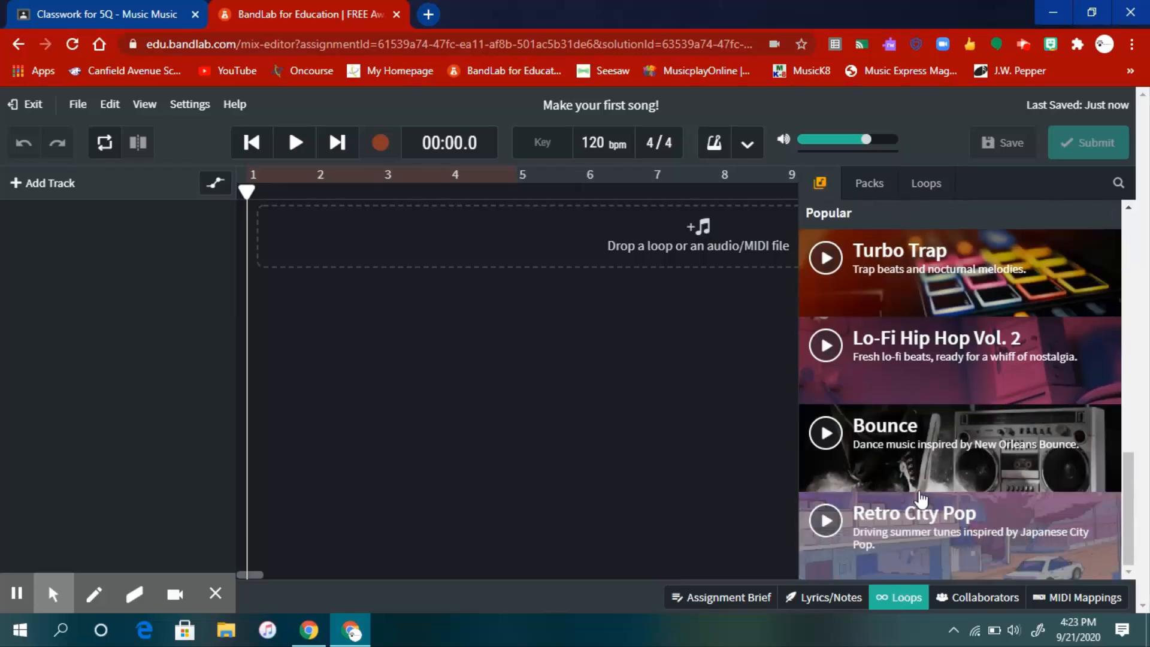
{"action": "scroll", "coordinate": [955, 457], "scroll_direction": "up", "scroll_amount": 5}
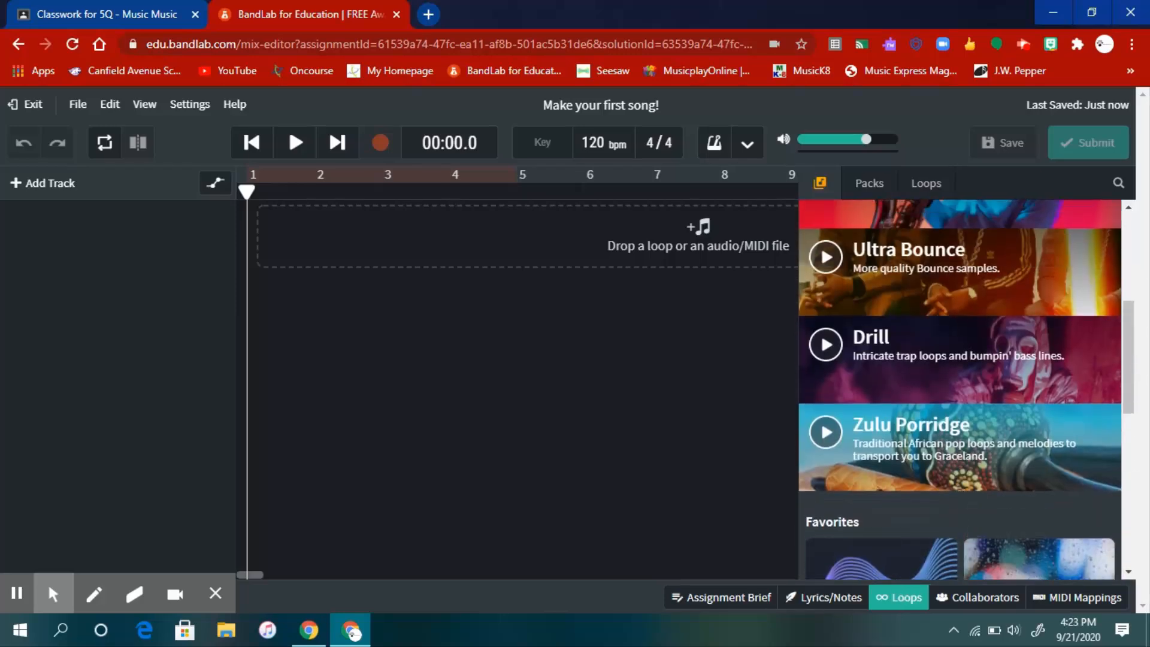
{"action": "scroll", "coordinate": [964, 413], "scroll_direction": "up", "scroll_amount": 5}
{"action": "scroll", "coordinate": [965, 413], "scroll_direction": "down", "scroll_amount": 4}
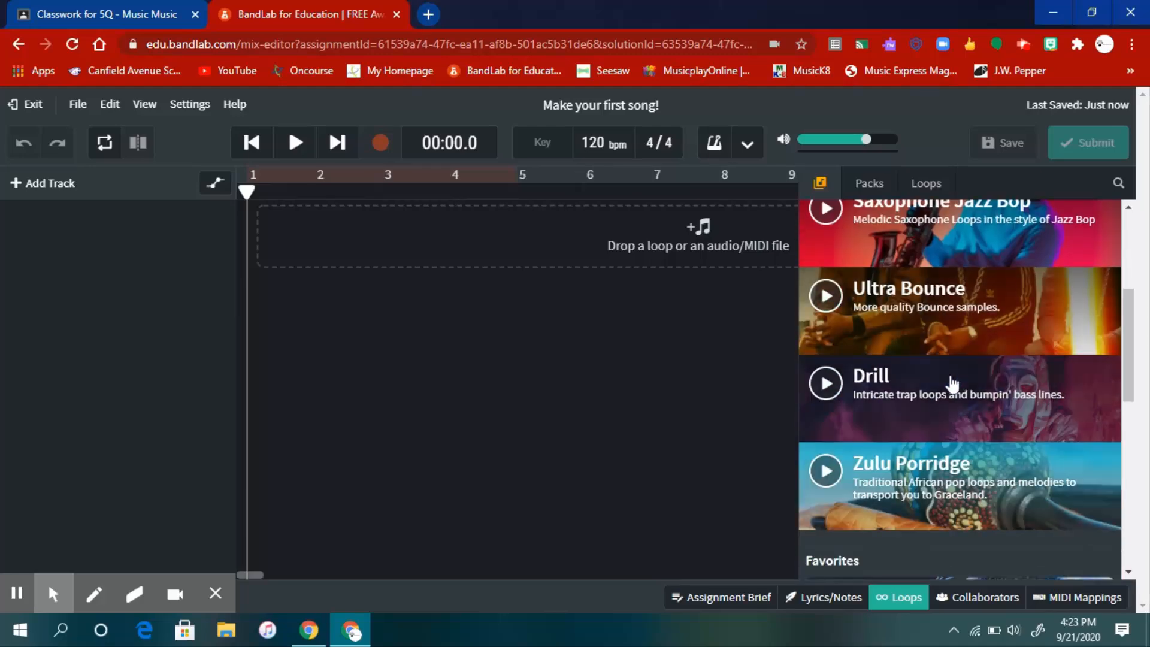
{"action": "scroll", "coordinate": [965, 422], "scroll_direction": "down", "scroll_amount": 4}
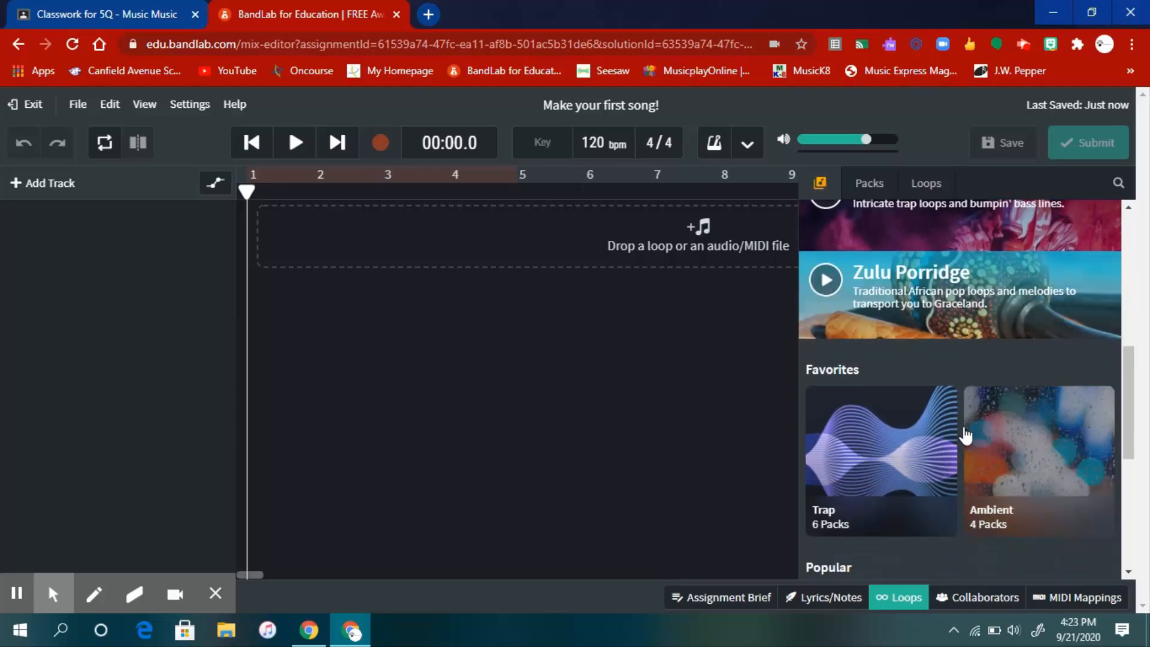
{"action": "scroll", "coordinate": [966, 422], "scroll_direction": "up", "scroll_amount": 4}
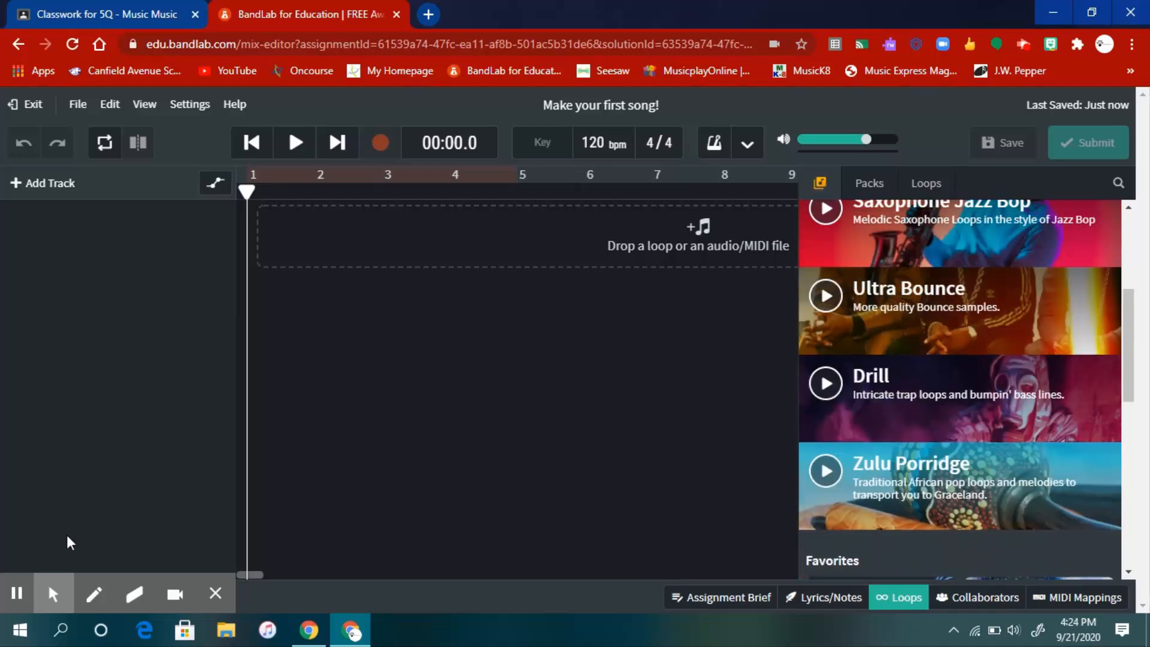
Browse the full list of sound packs and display the list of individual loops.
{"action": "left_click", "coordinate": [53, 593]}
{"action": "left_click", "coordinate": [20, 554]}
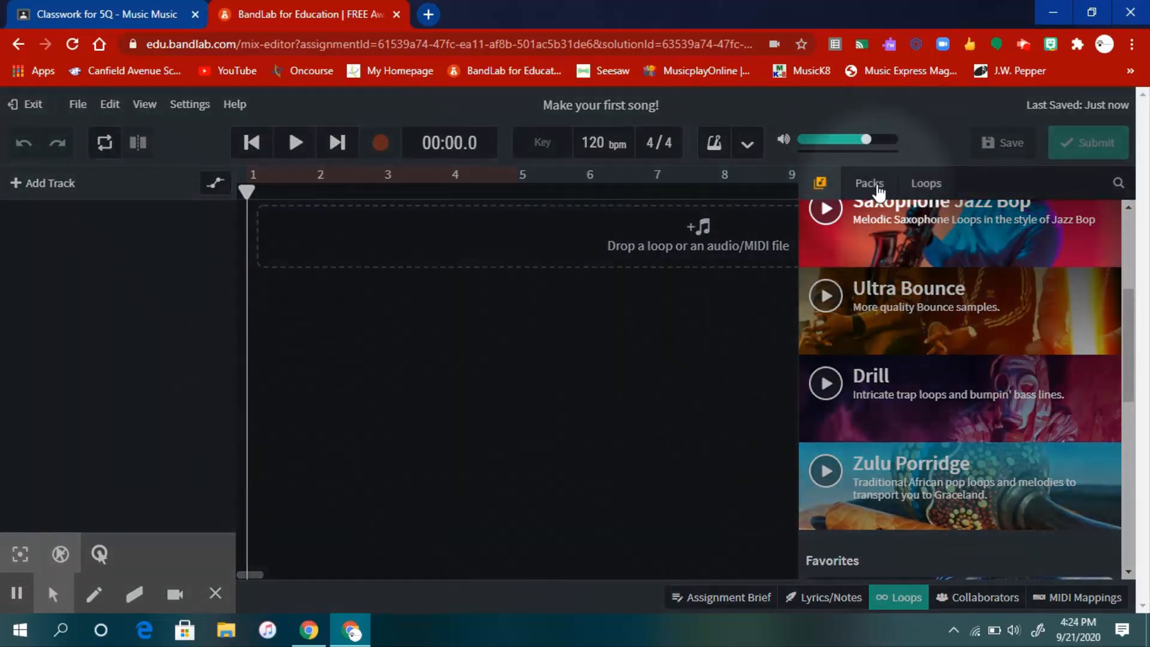
{"action": "left_click", "coordinate": [865, 187]}
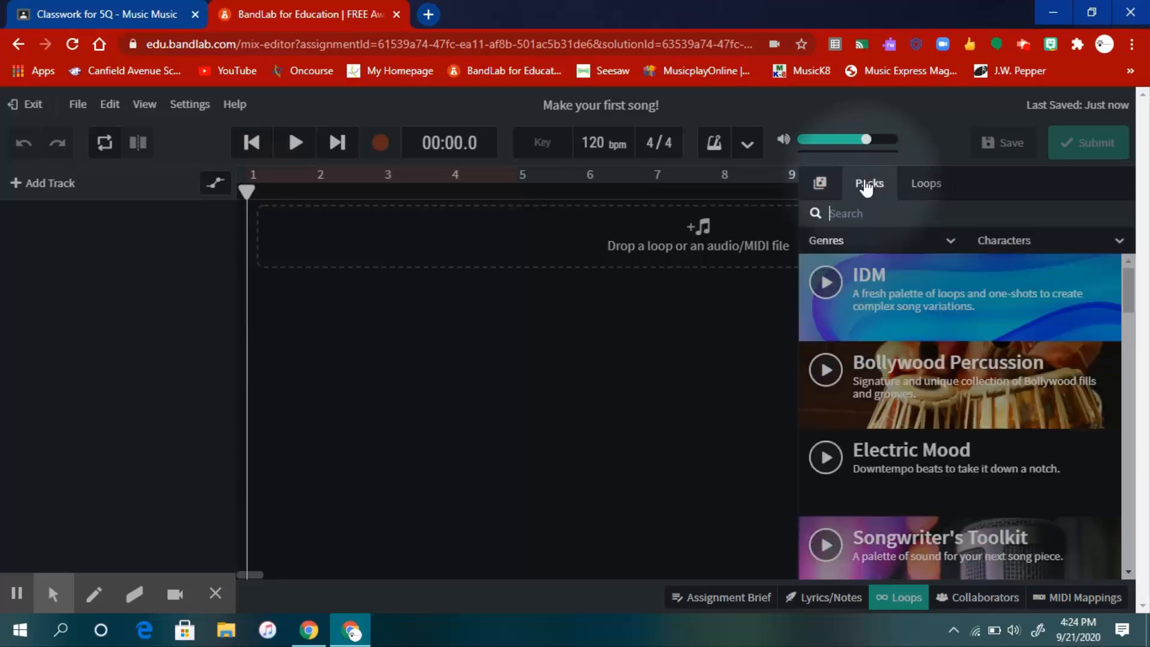
{"action": "scroll", "coordinate": [963, 402], "scroll_direction": "down", "scroll_amount": 1}
{"action": "scroll", "coordinate": [963, 403], "scroll_direction": "down", "scroll_amount": 4}
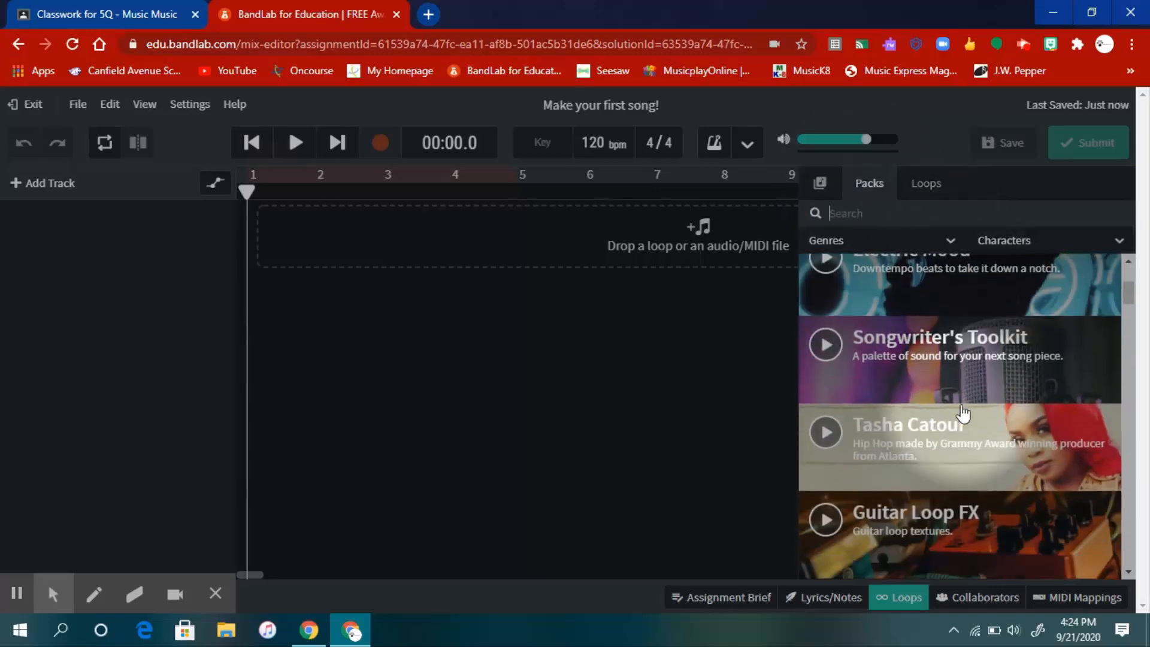
{"action": "scroll", "coordinate": [946, 450], "scroll_direction": "down", "scroll_amount": 6}
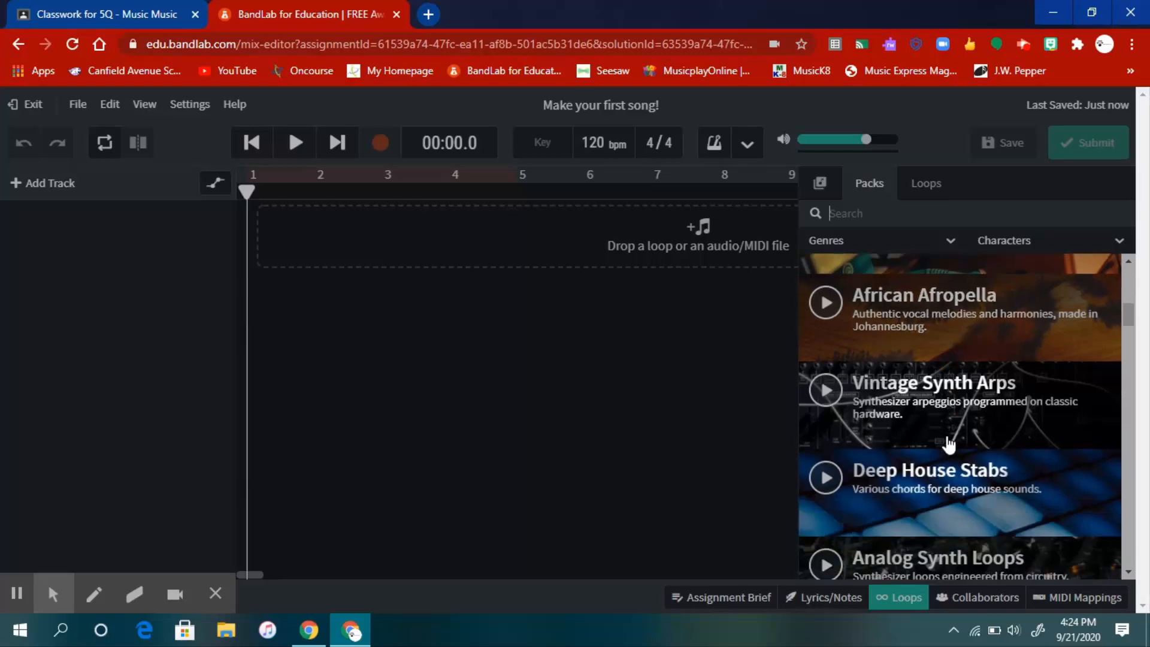
{"action": "scroll", "coordinate": [947, 451], "scroll_direction": "down", "scroll_amount": 7}
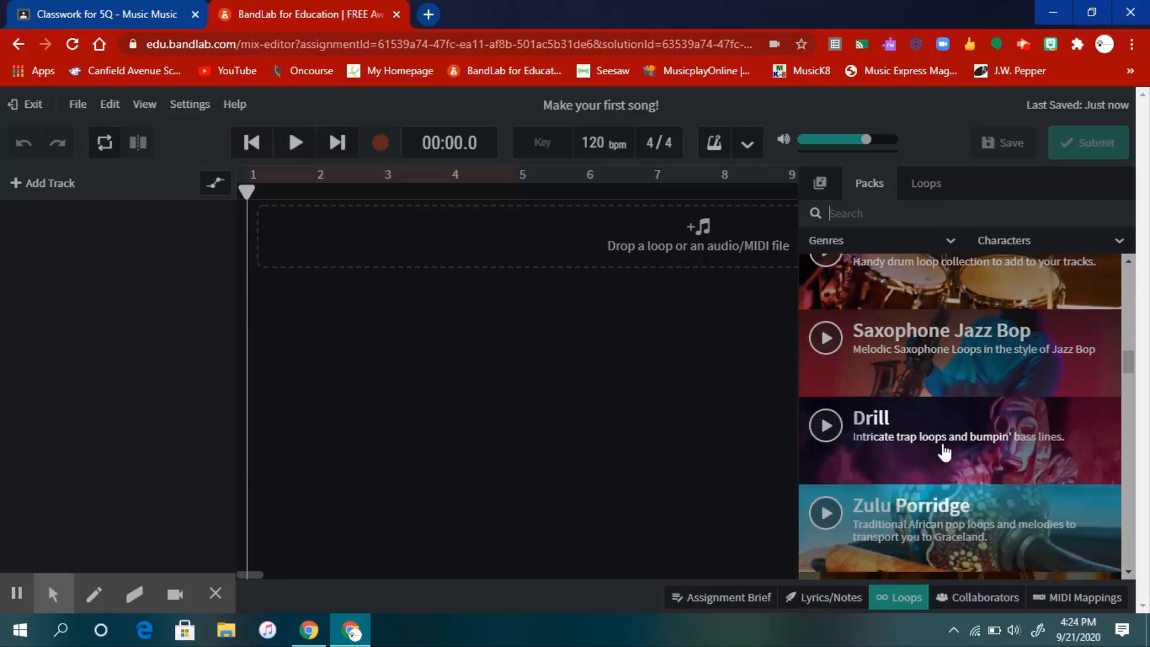
{"action": "scroll", "coordinate": [945, 452], "scroll_direction": "down", "scroll_amount": 7}
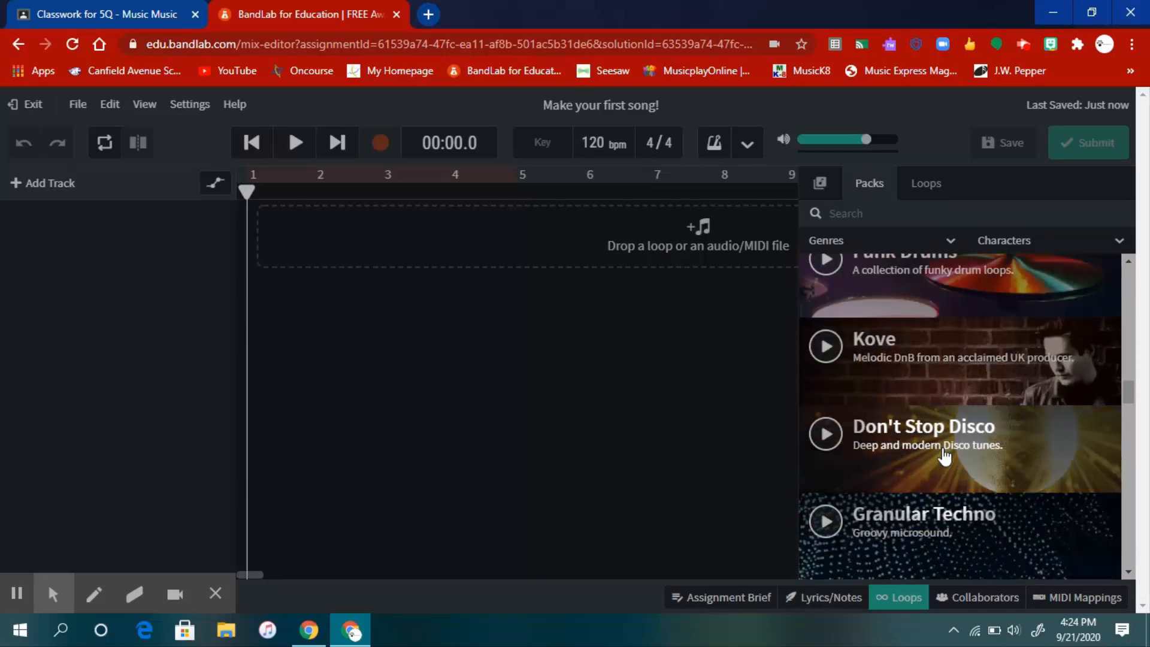
{"action": "scroll", "coordinate": [944, 452], "scroll_direction": "down", "scroll_amount": 4}
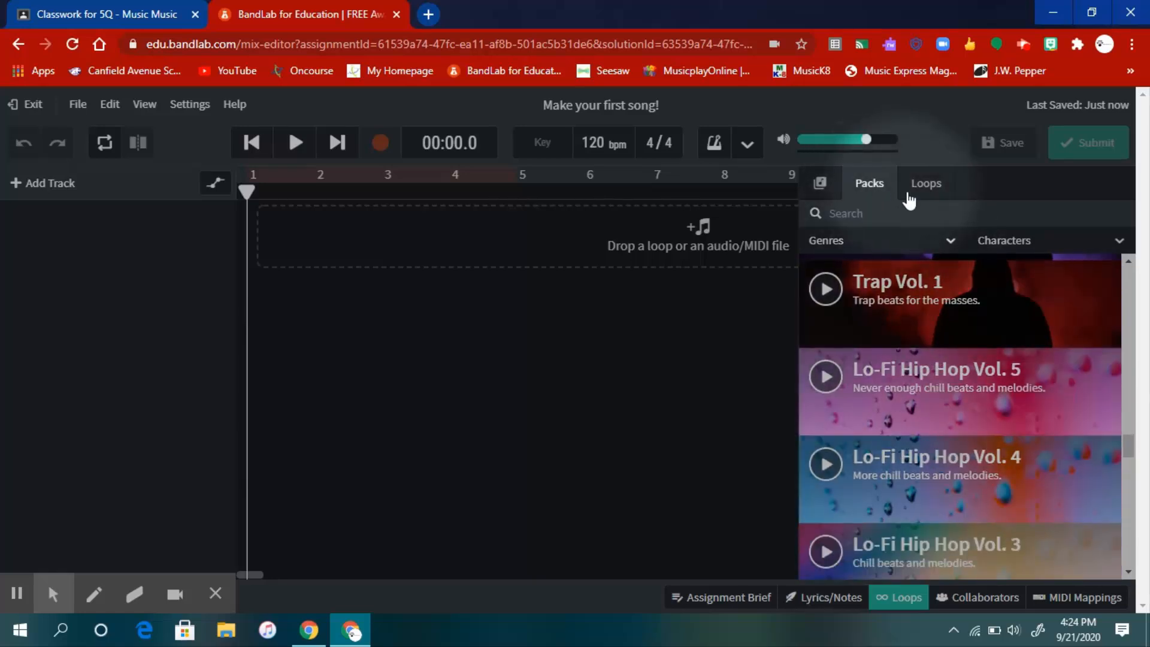
{"action": "left_click", "coordinate": [923, 187]}
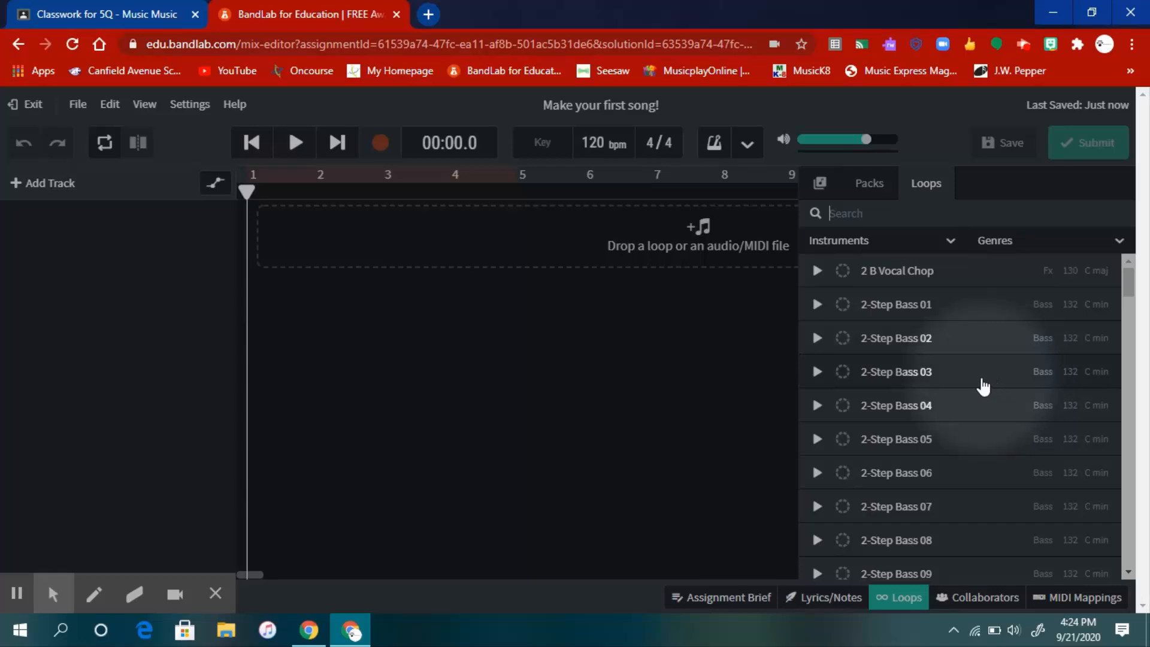
Look through the list of individual loops, from the 2-Step bass and beats to the keys and percussion.
{"action": "scroll", "coordinate": [847, 423], "scroll_direction": "down", "scroll_amount": 10}
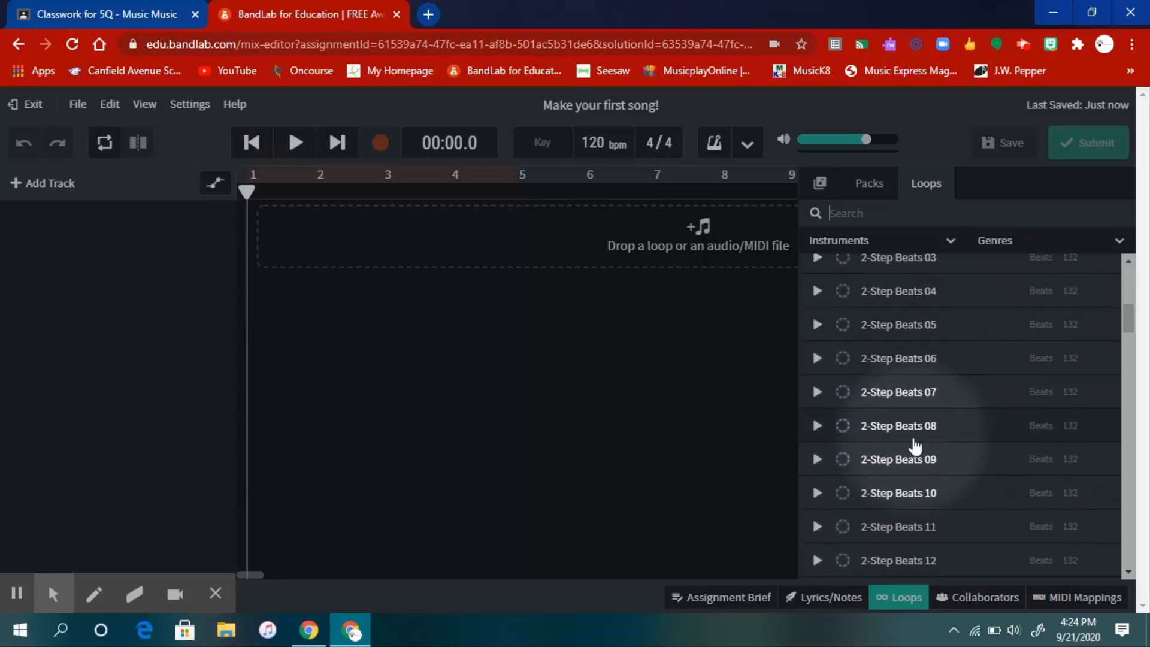
{"action": "scroll", "coordinate": [913, 446], "scroll_direction": "down", "scroll_amount": 10}
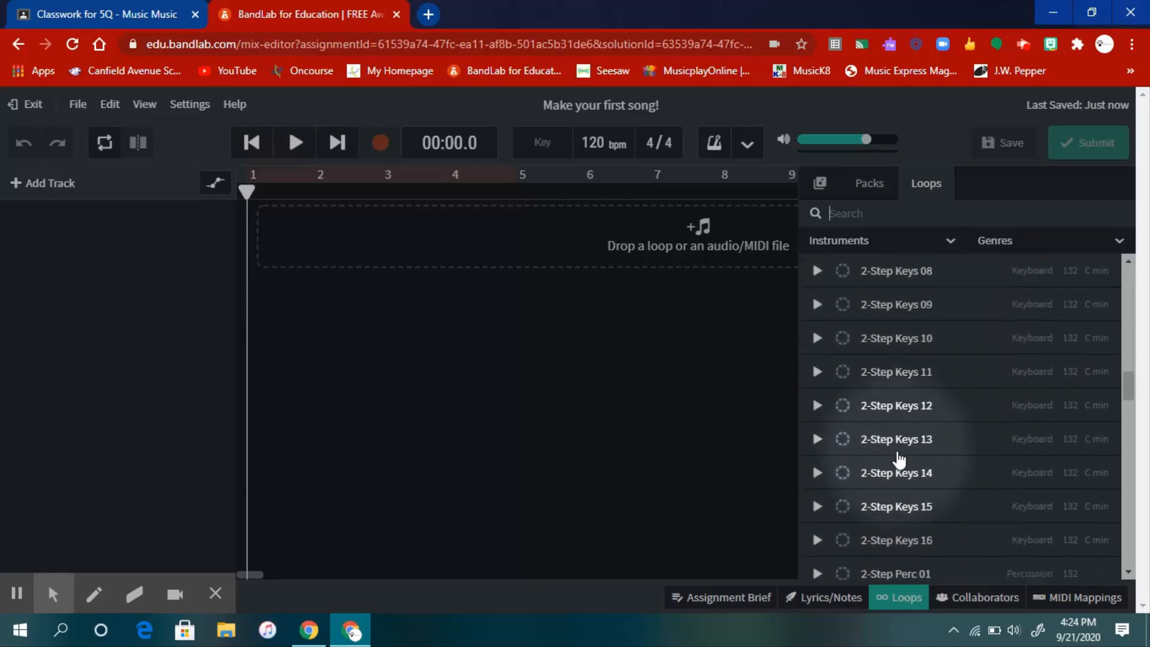
{"action": "scroll", "coordinate": [898, 460], "scroll_direction": "down", "scroll_amount": 4}
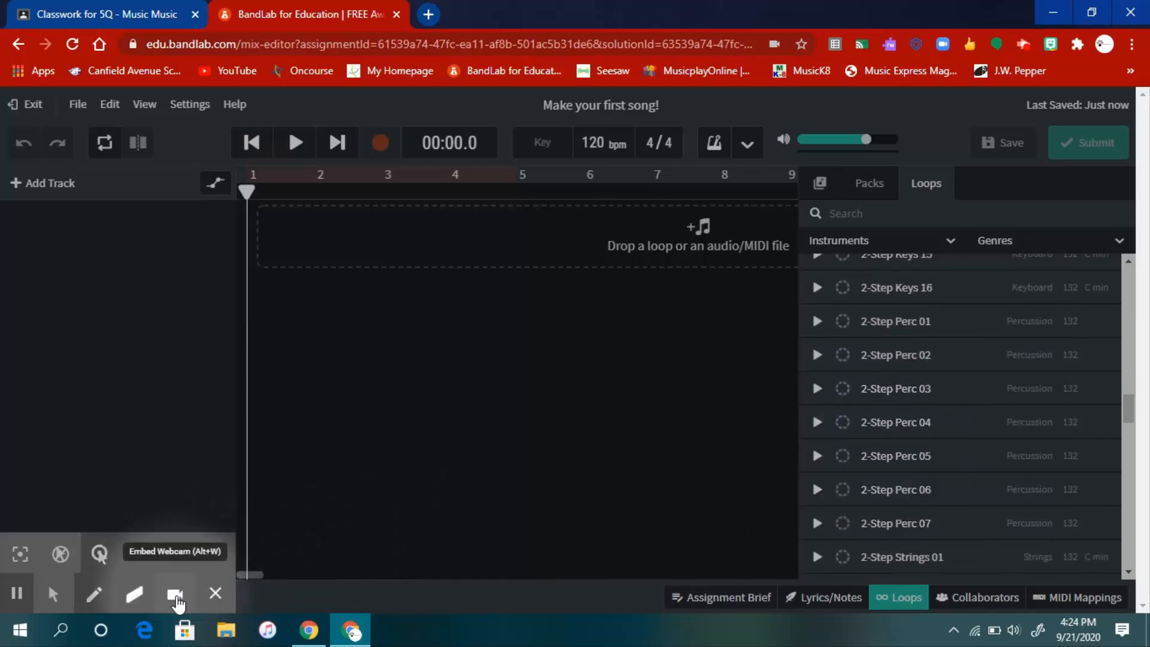
{"action": "left_click", "coordinate": [175, 594]}
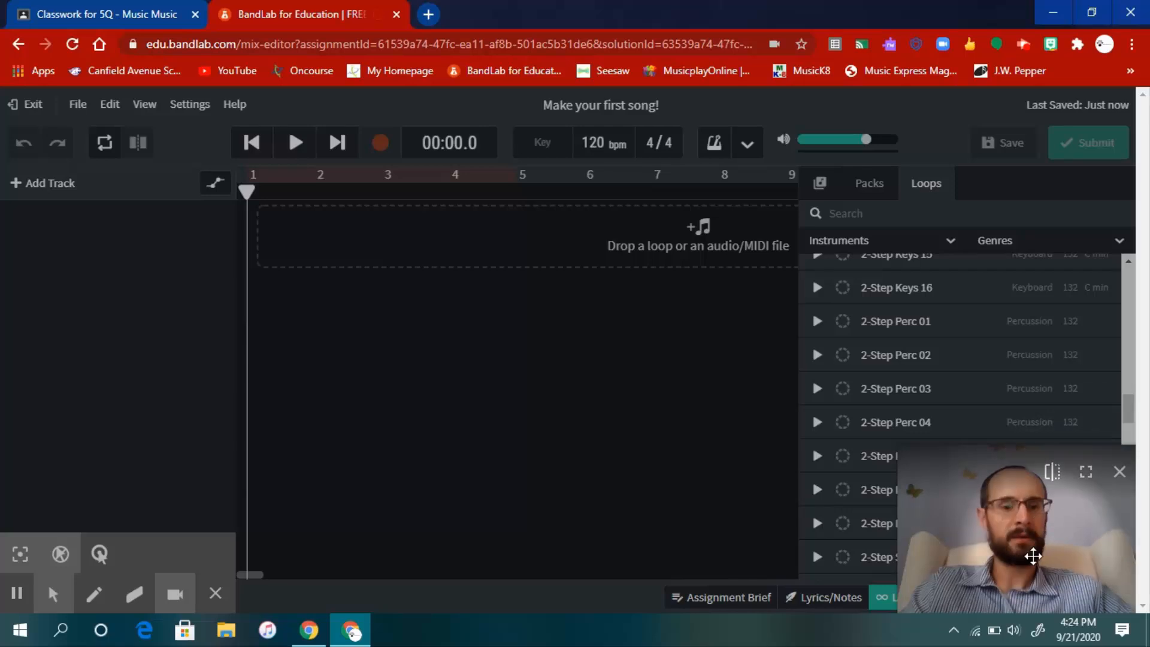
{"action": "left_click_drag", "start_coordinate": [1033, 556], "coordinate": [1026, 484]}
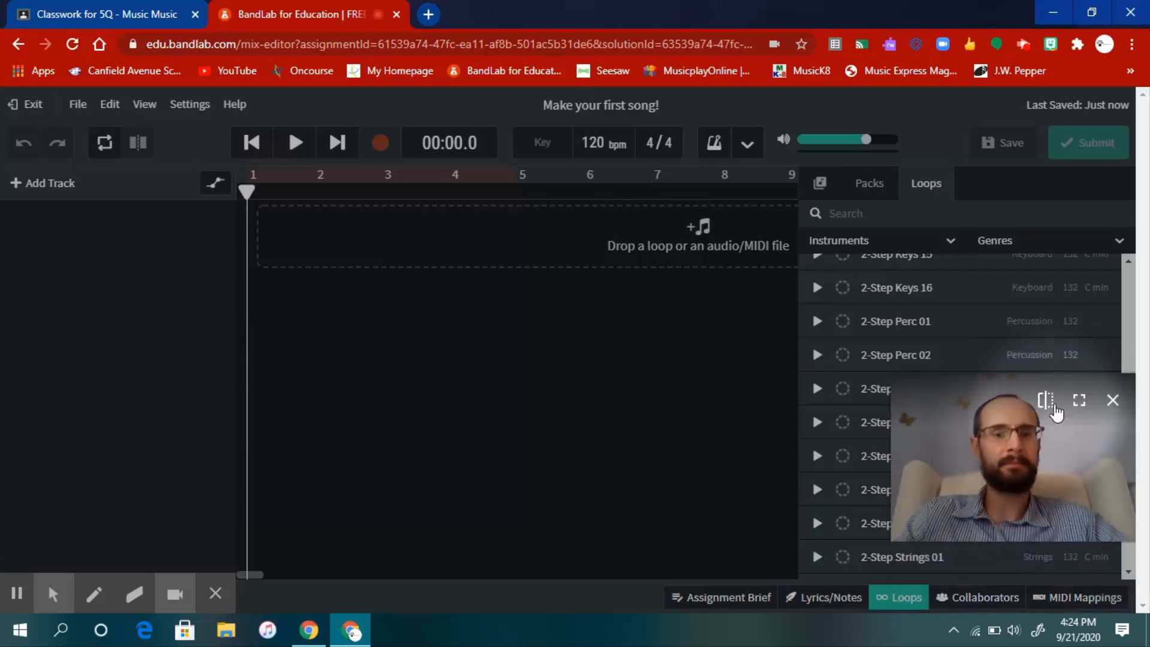
{"action": "left_click", "coordinate": [1078, 400]}
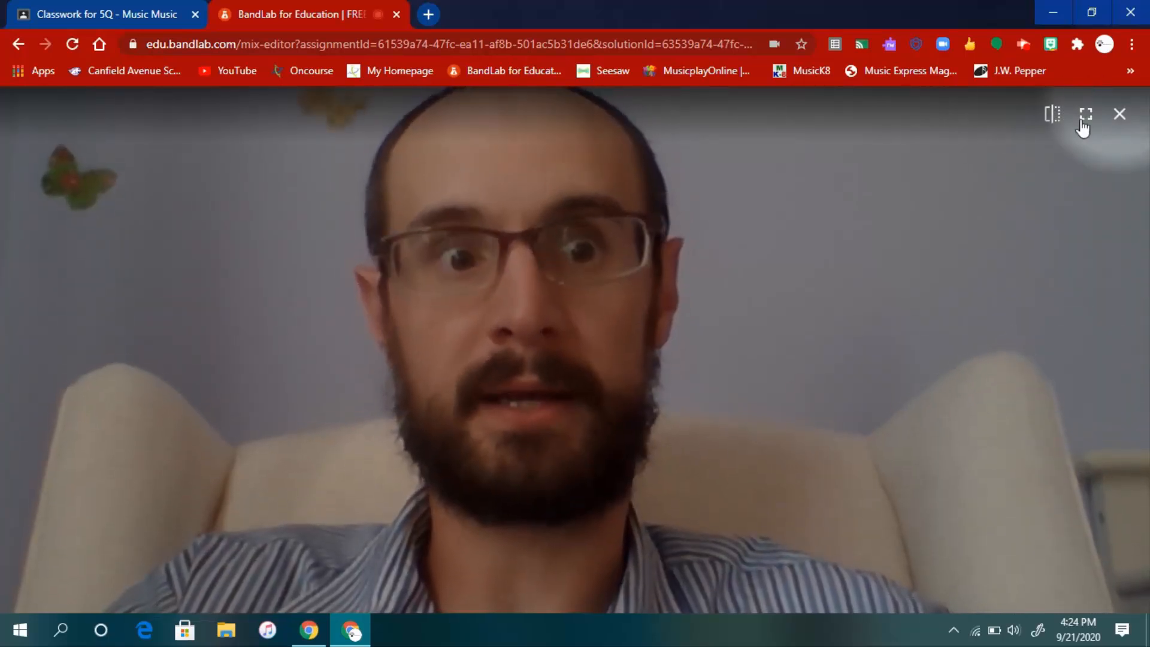
{"action": "left_click", "coordinate": [1086, 120]}
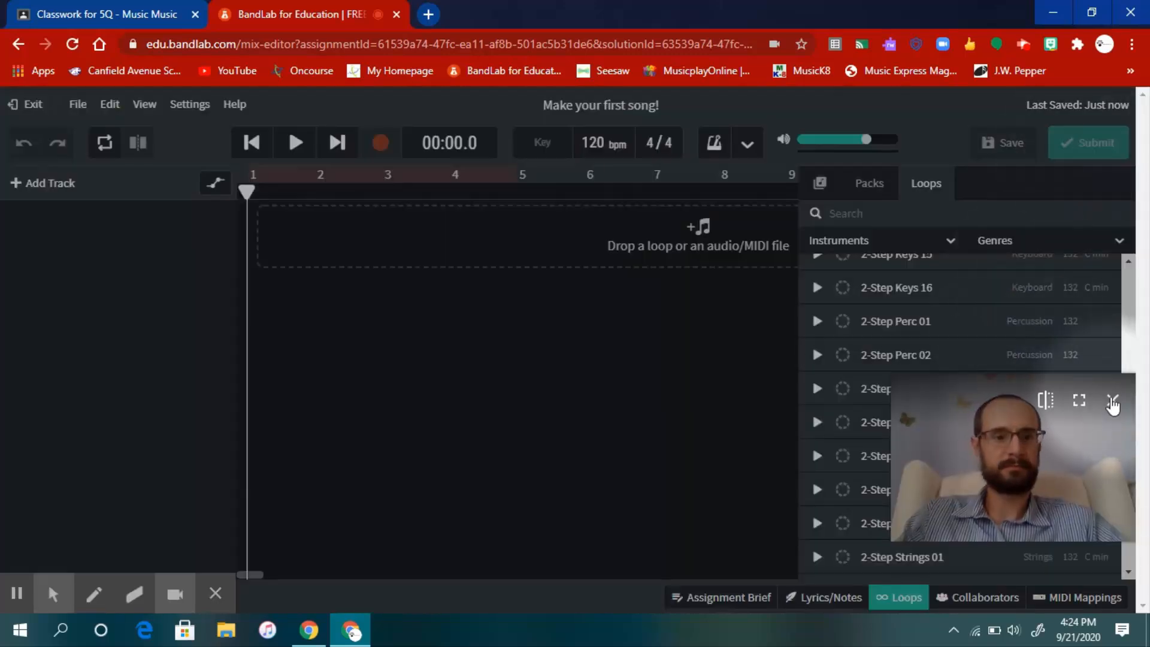
{"action": "left_click", "coordinate": [1111, 401]}
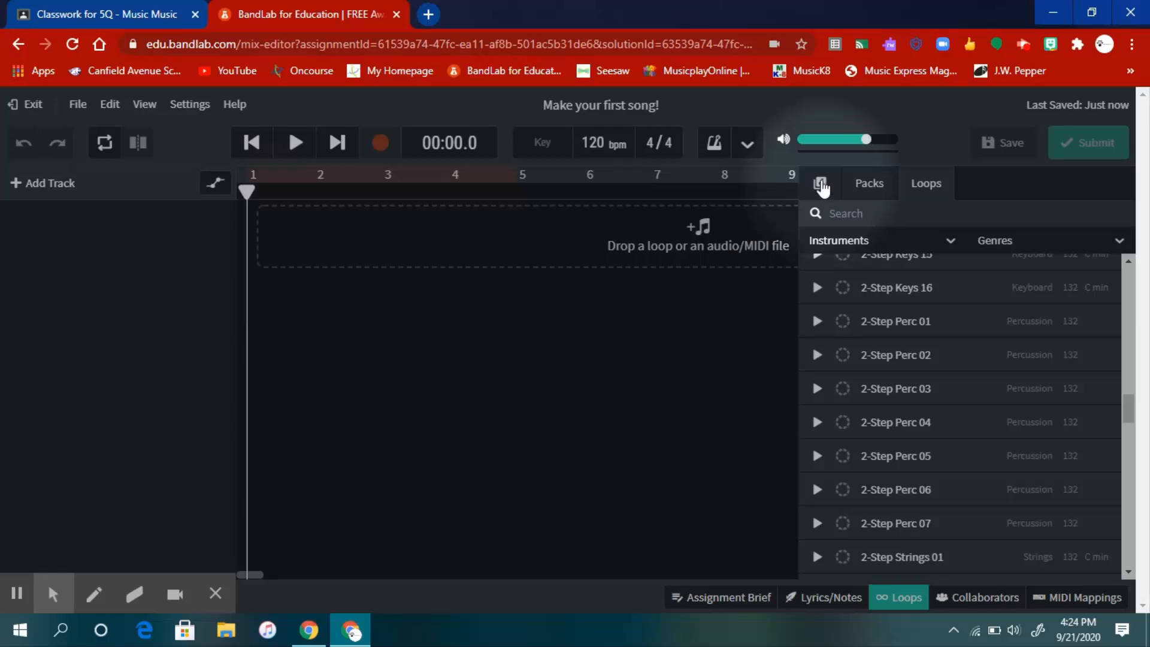
Open the Lo-Fi Hip Hop Vol. 2 pack from the featured Popular packs and skim through its loops.
{"action": "left_click", "coordinate": [820, 185]}
{"action": "mouse_move", "coordinate": [134, 596]}
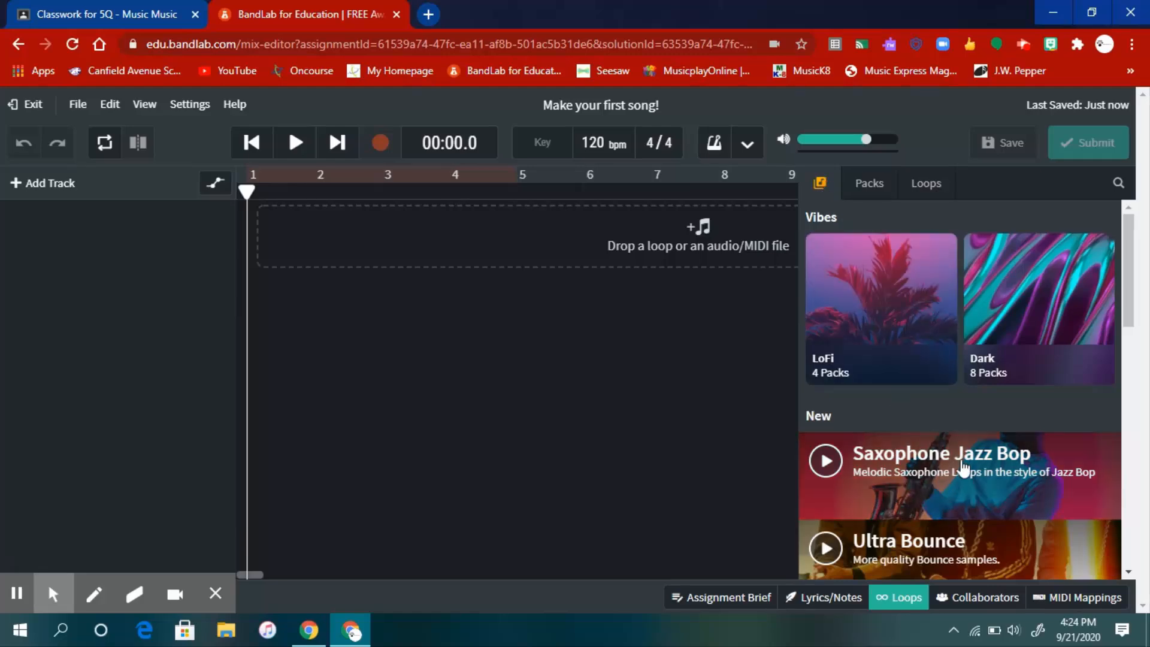
{"action": "scroll", "coordinate": [891, 441], "scroll_direction": "down", "scroll_amount": 5}
{"action": "scroll", "coordinate": [960, 443], "scroll_direction": "down", "scroll_amount": 6}
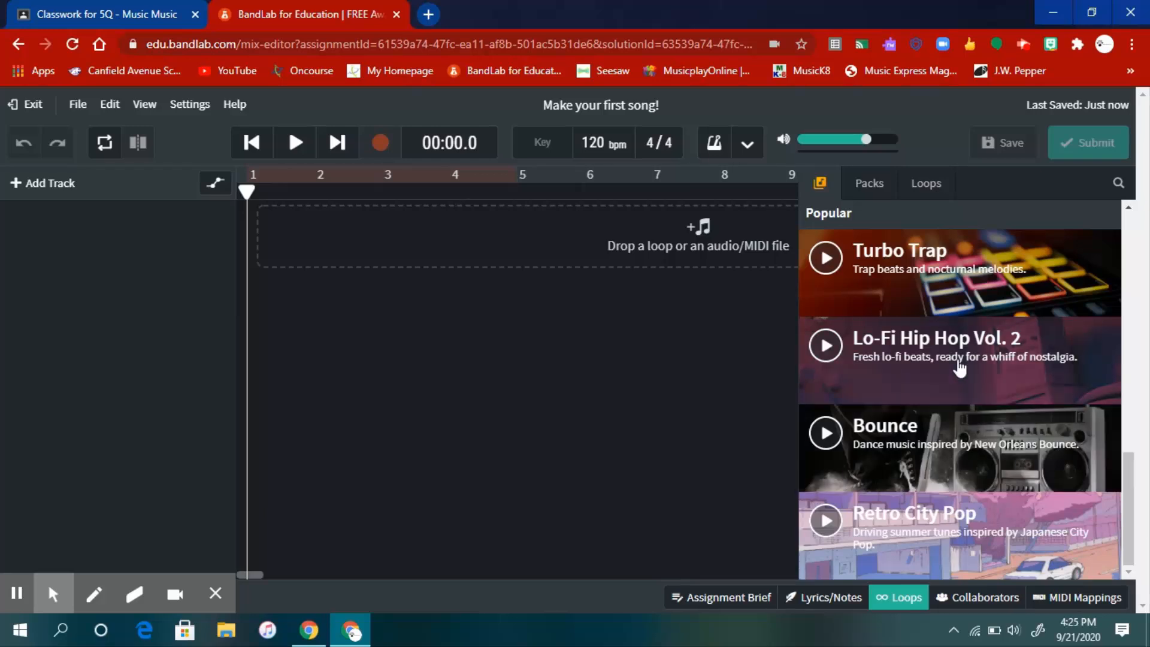
{"action": "left_click", "coordinate": [959, 368]}
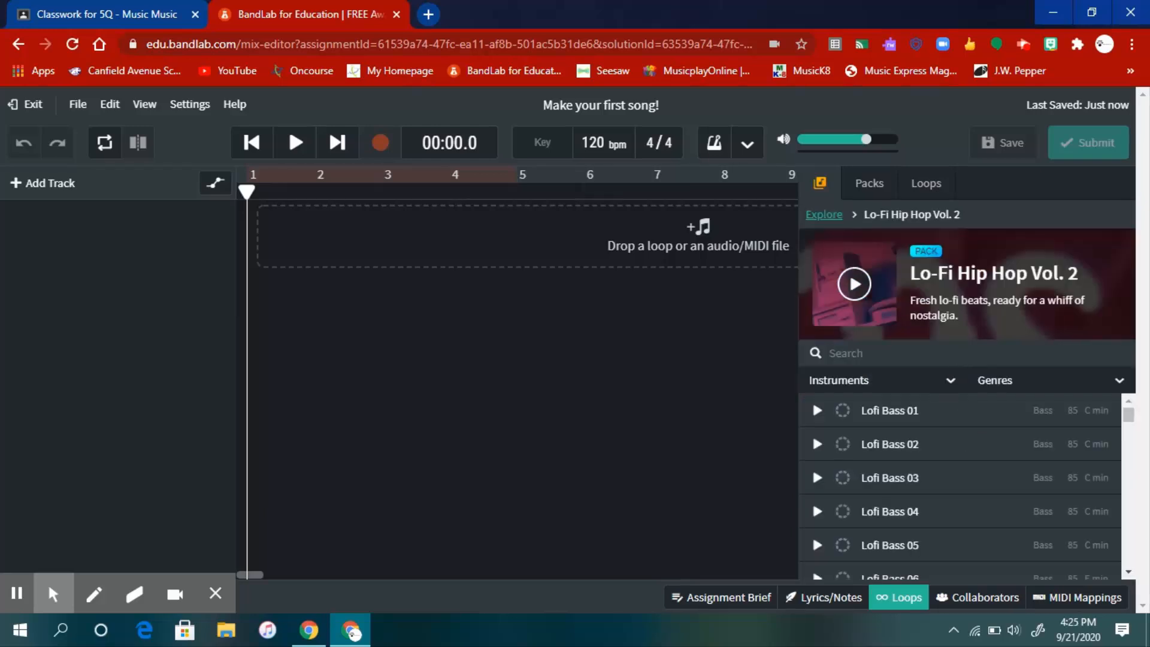
{"action": "scroll", "coordinate": [885, 470], "scroll_direction": "down", "scroll_amount": 8}
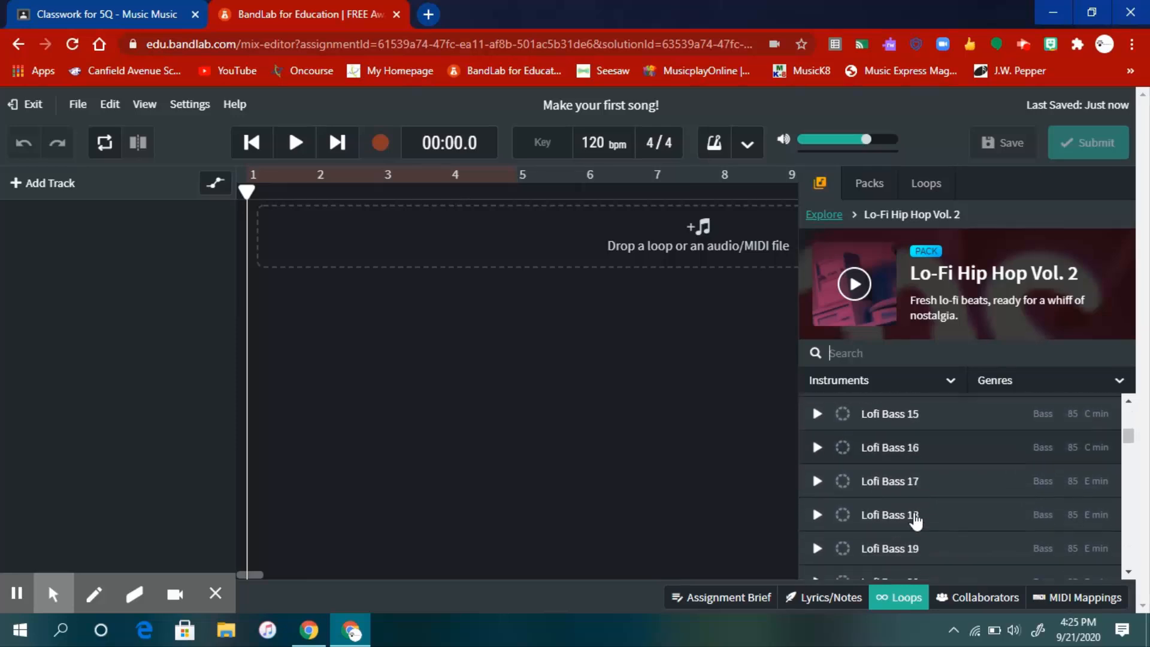
{"action": "scroll", "coordinate": [914, 521], "scroll_direction": "down", "scroll_amount": 20}
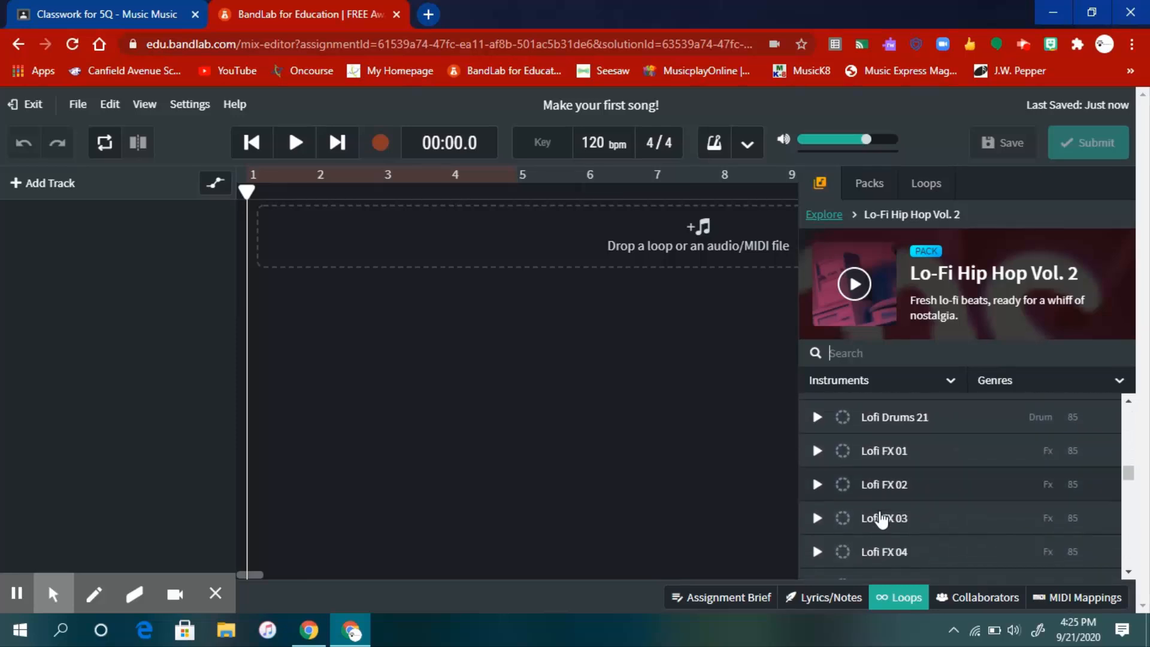
{"action": "scroll", "coordinate": [874, 496], "scroll_direction": "down", "scroll_amount": 6}
{"action": "scroll", "coordinate": [874, 495], "scroll_direction": "up", "scroll_amount": 20}
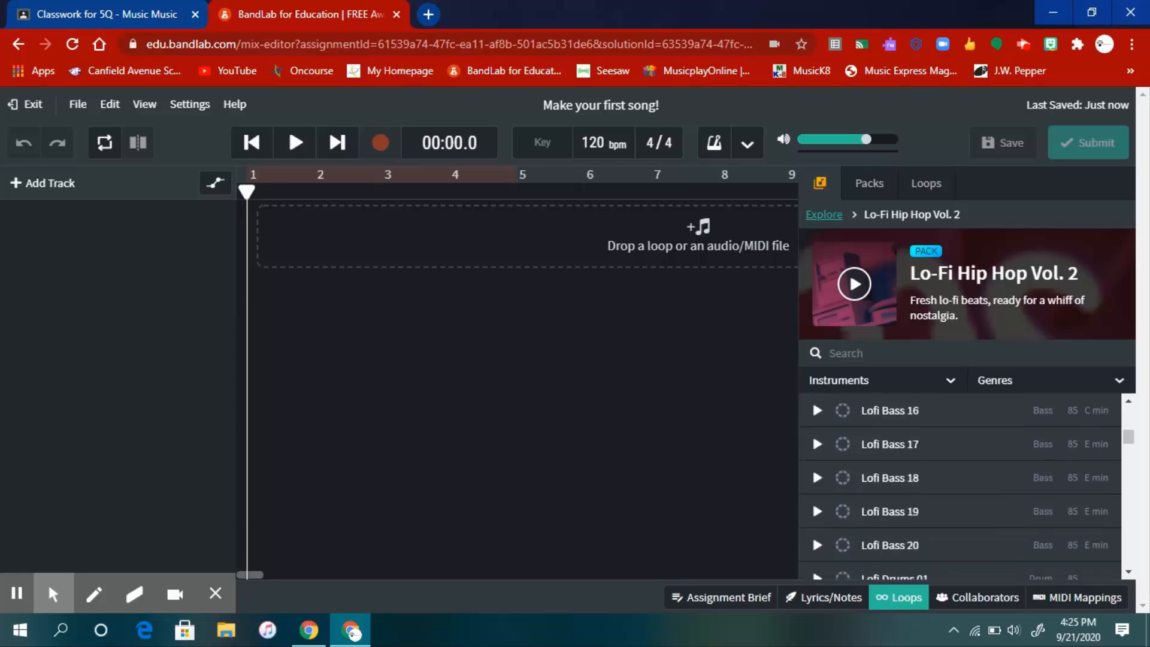
{"action": "scroll", "coordinate": [812, 466], "scroll_direction": "up", "scroll_amount": 8}
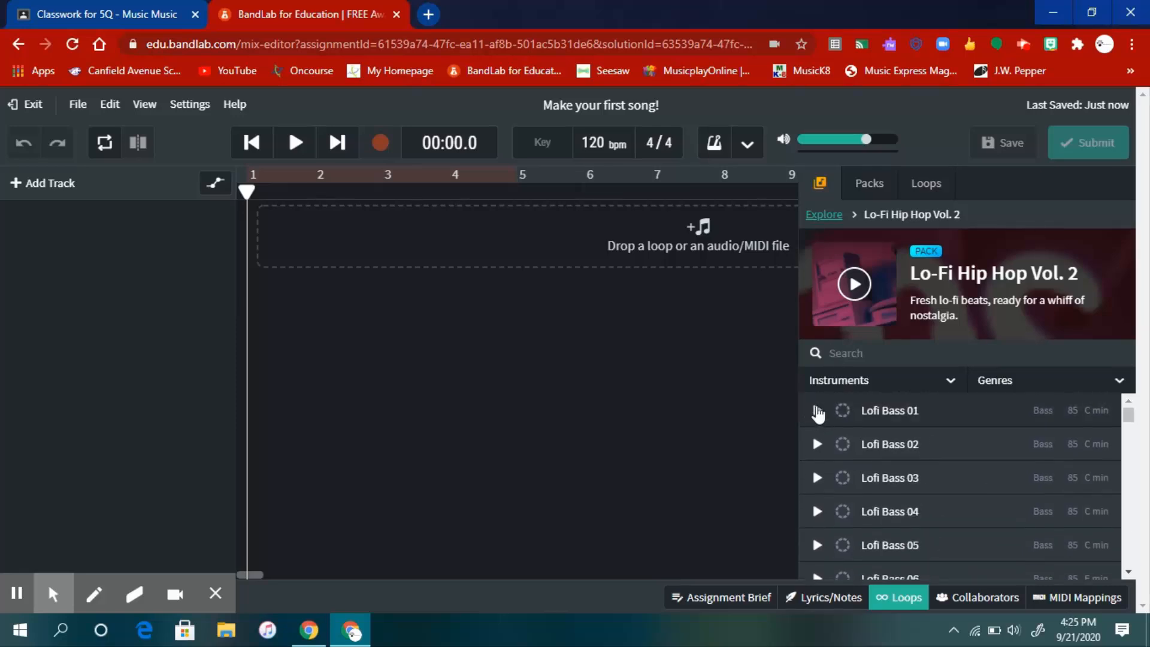
Preview several bass loops of the pack: Lofi Bass 01, 03, 08, 10 and 14.
{"action": "left_click", "coordinate": [816, 411]}
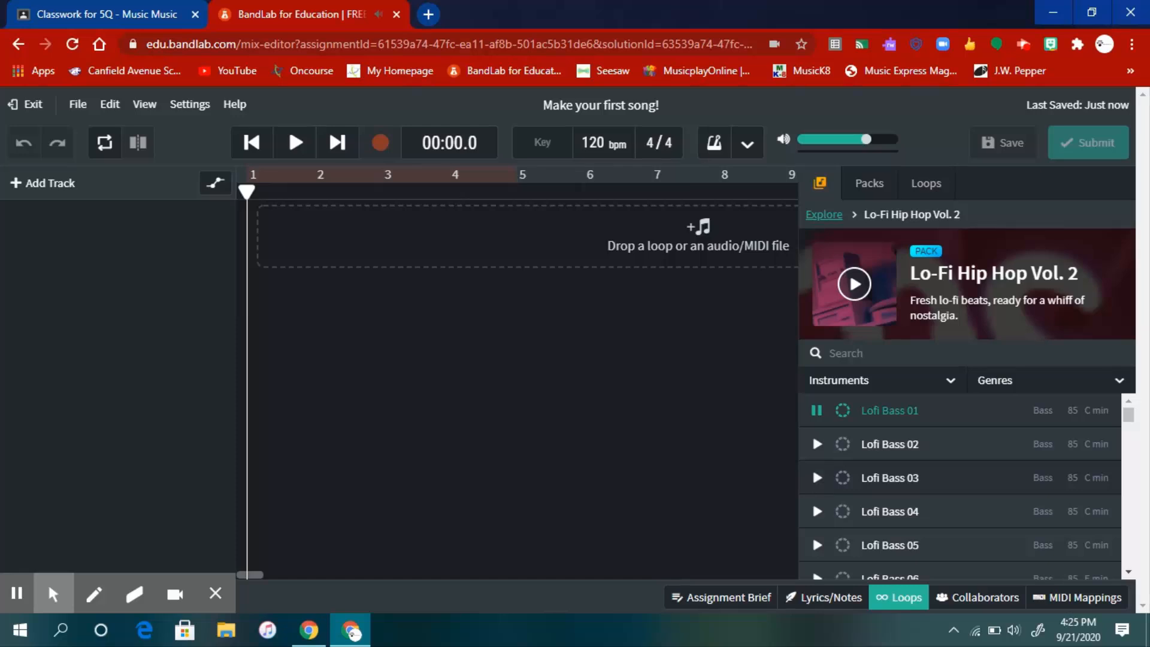
{"action": "left_click", "coordinate": [818, 478]}
{"action": "scroll", "coordinate": [819, 491], "scroll_direction": "down", "scroll_amount": 3}
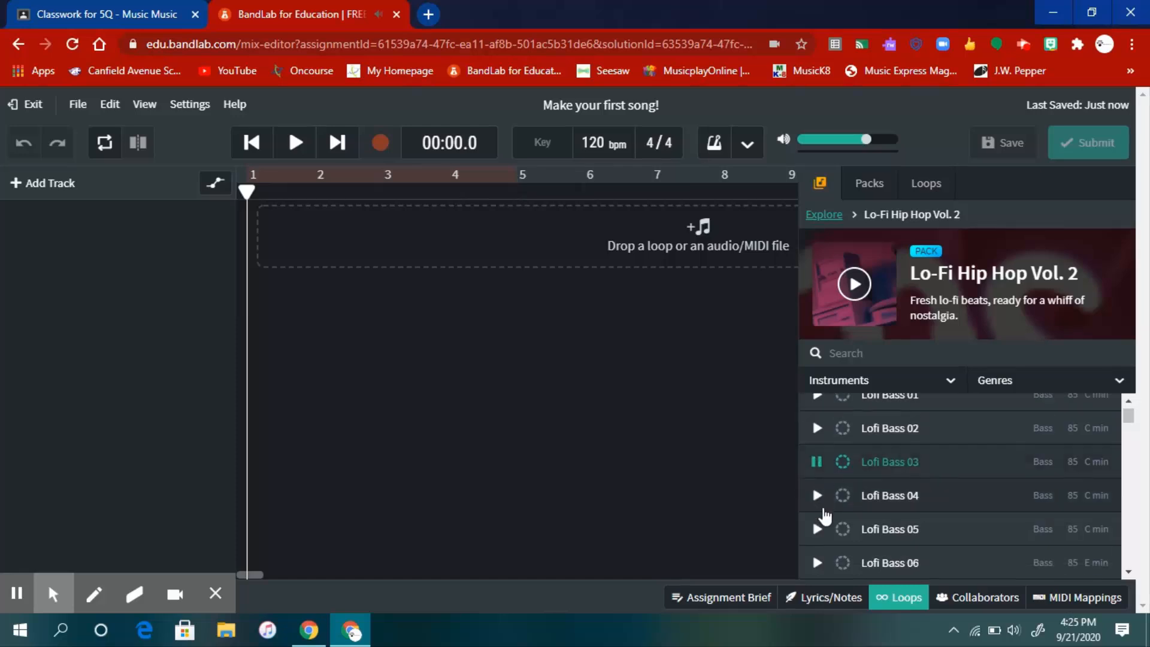
{"action": "left_click", "coordinate": [816, 478]}
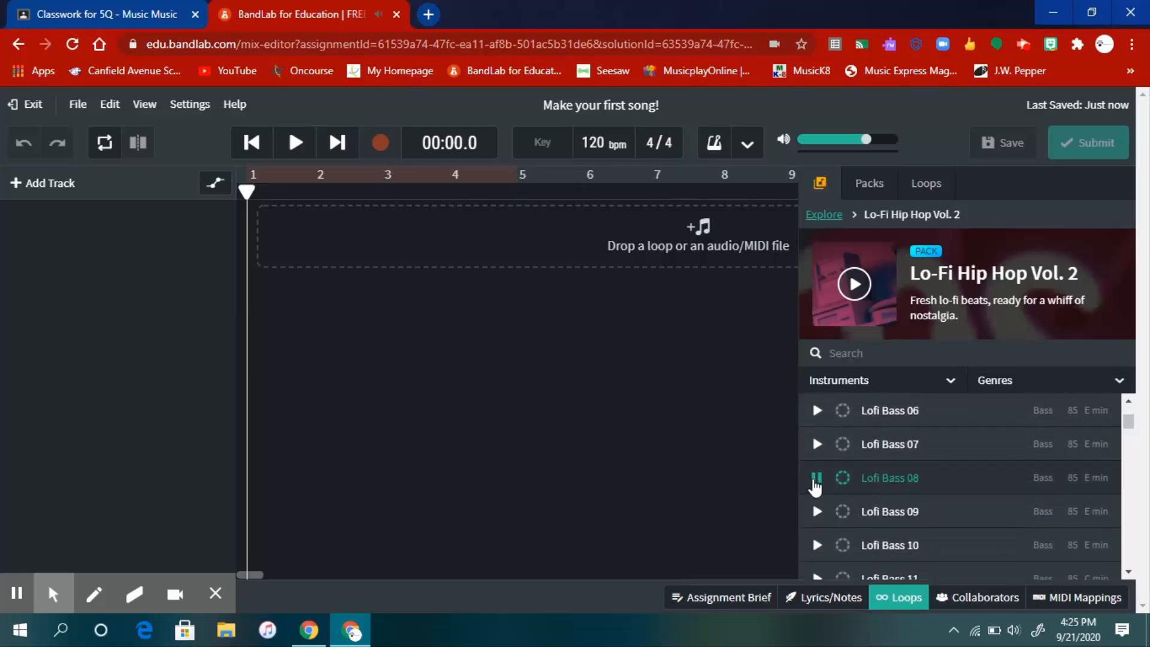
{"action": "left_click", "coordinate": [816, 544]}
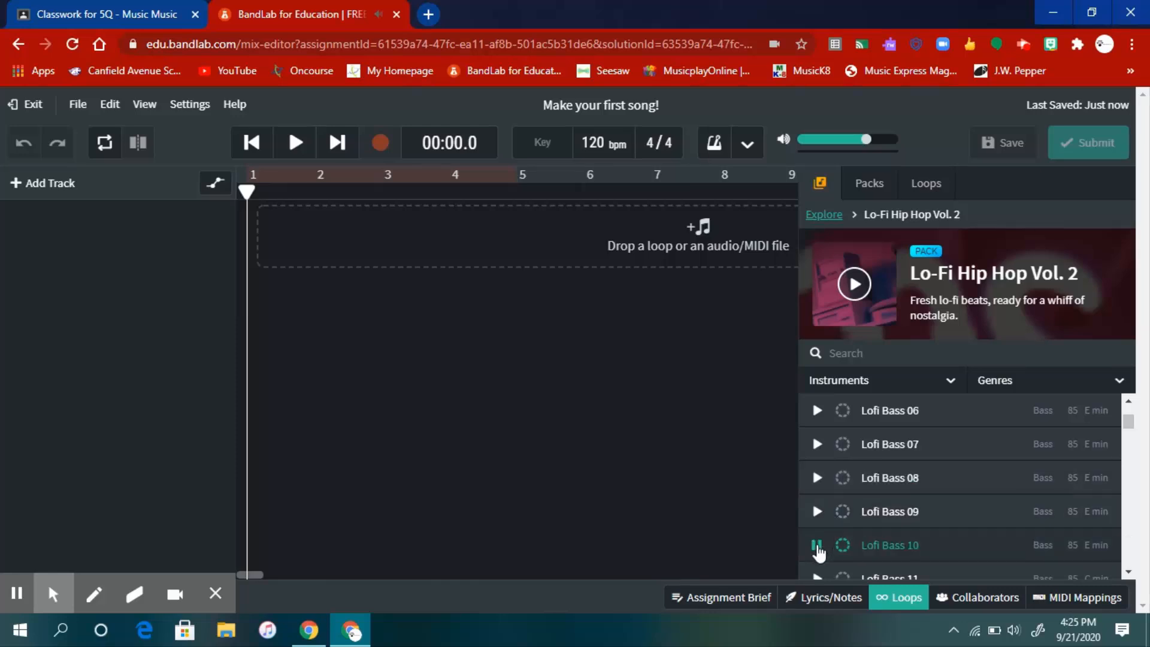
{"action": "scroll", "coordinate": [818, 545], "scroll_direction": "down", "scroll_amount": 3}
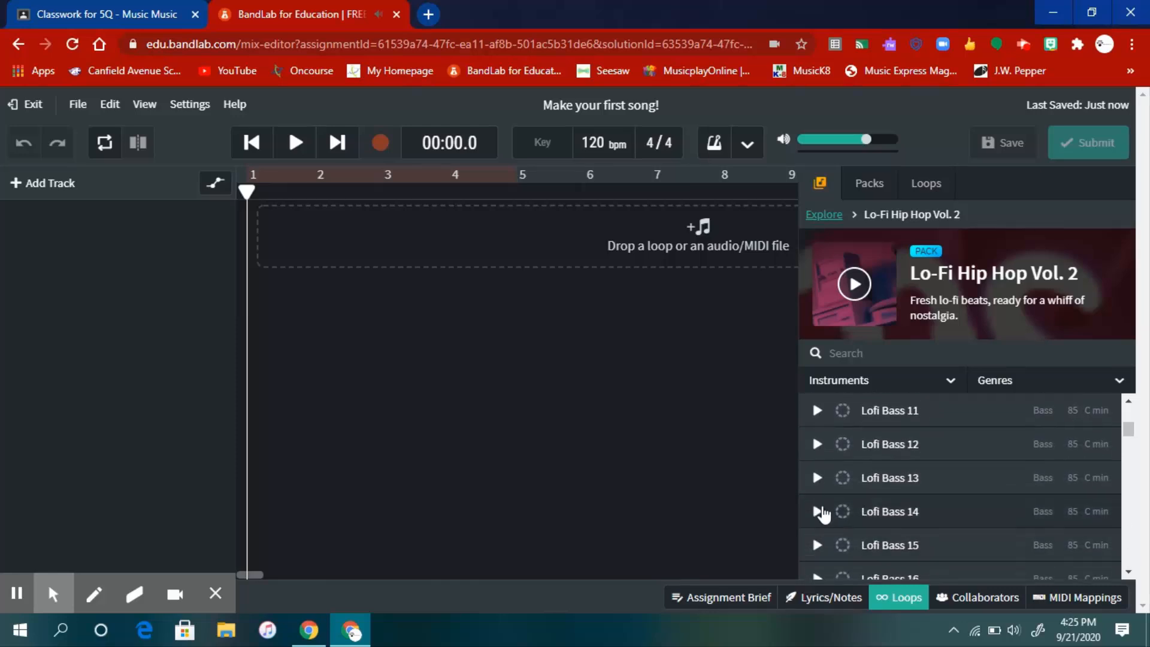
{"action": "left_click", "coordinate": [822, 510]}
{"action": "scroll", "coordinate": [822, 512], "scroll_direction": "down", "scroll_amount": 3}
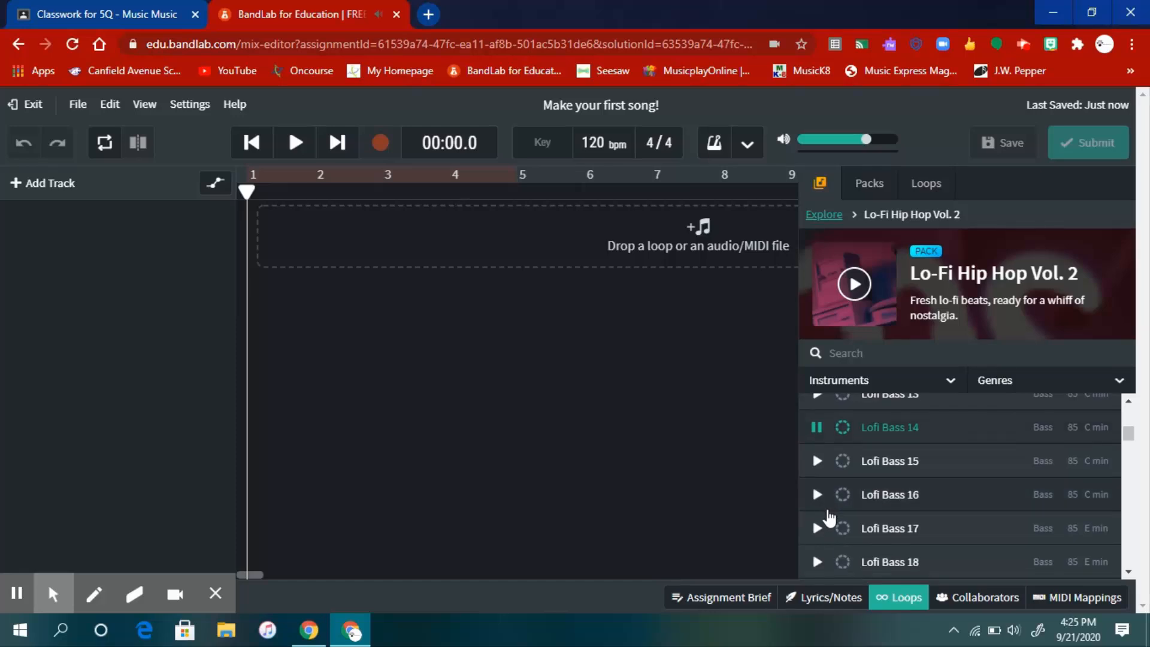
Preview Lofi Bass 17 and place it on a new track, starting a little past the middle of bar 2.
{"action": "left_click", "coordinate": [818, 527]}
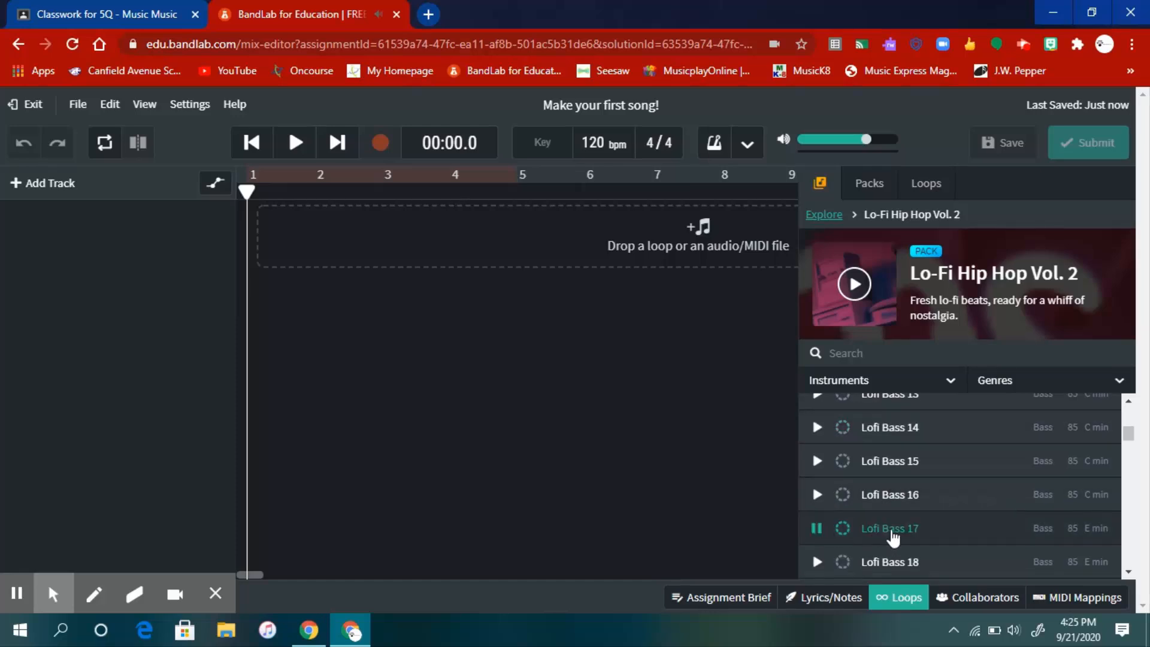
{"action": "left_click", "coordinate": [820, 535]}
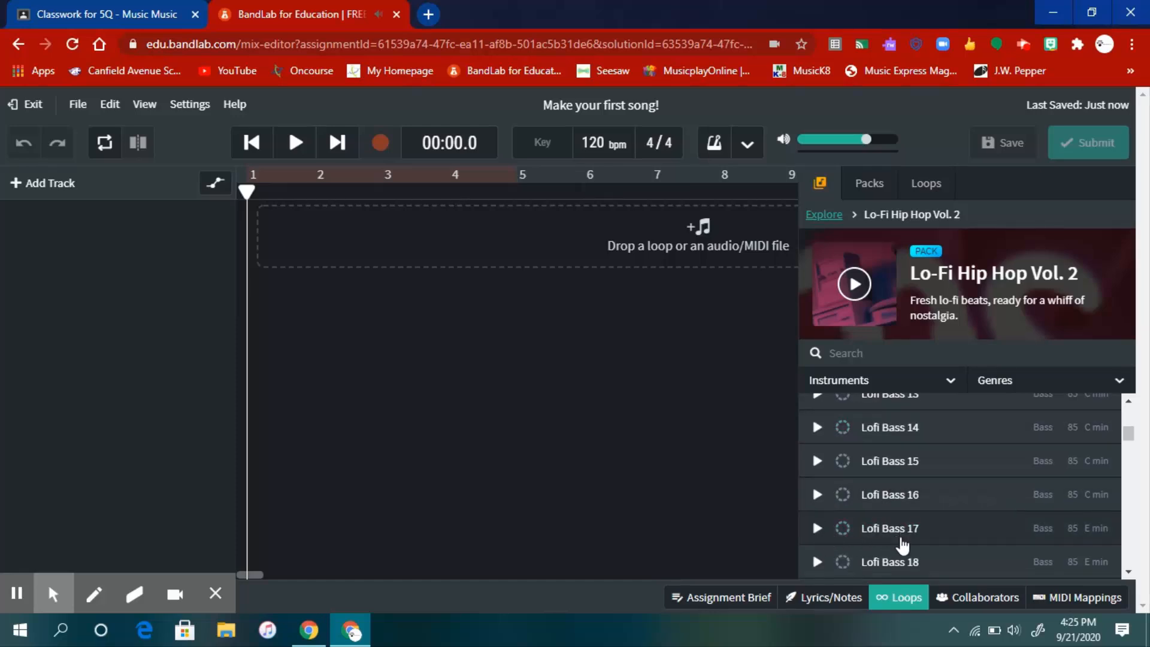
{"action": "left_click_drag", "start_coordinate": [904, 538], "coordinate": [393, 230]}
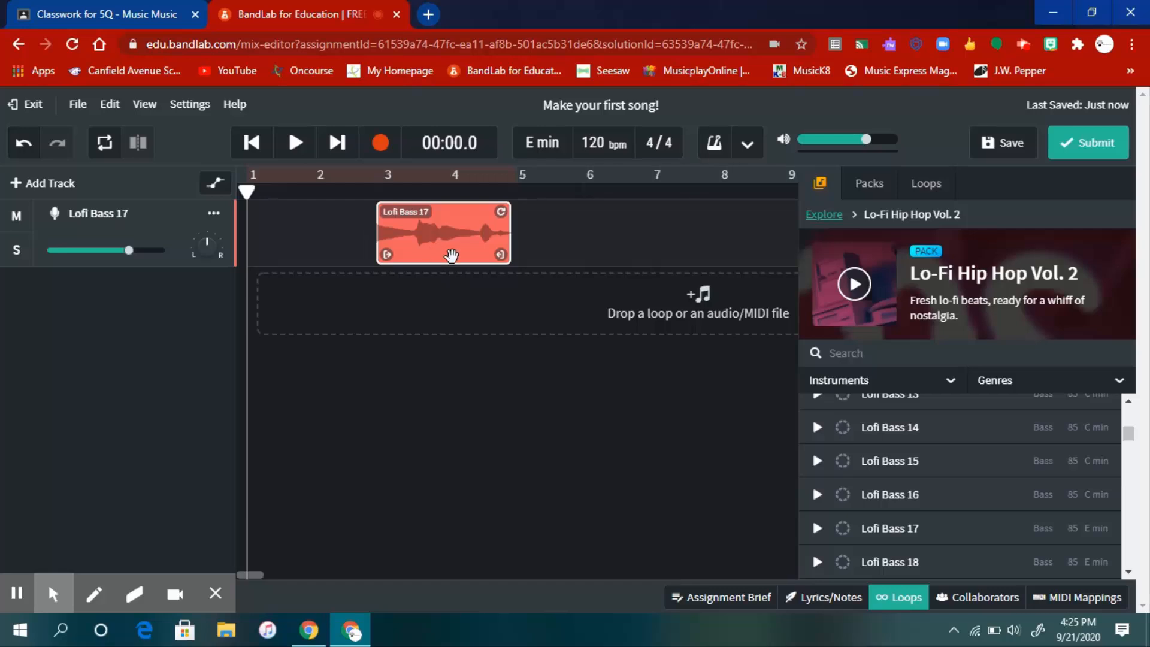
{"action": "mouse_move", "coordinate": [434, 248]}
{"action": "left_mouse_down"}
{"action": "mouse_move", "coordinate": [489, 230]}
{"action": "mouse_move", "coordinate": [455, 228]}
{"action": "mouse_move", "coordinate": [436, 236]}
{"action": "mouse_move", "coordinate": [515, 238]}
{"action": "mouse_move", "coordinate": [430, 241]}
{"action": "left_mouse_up"}
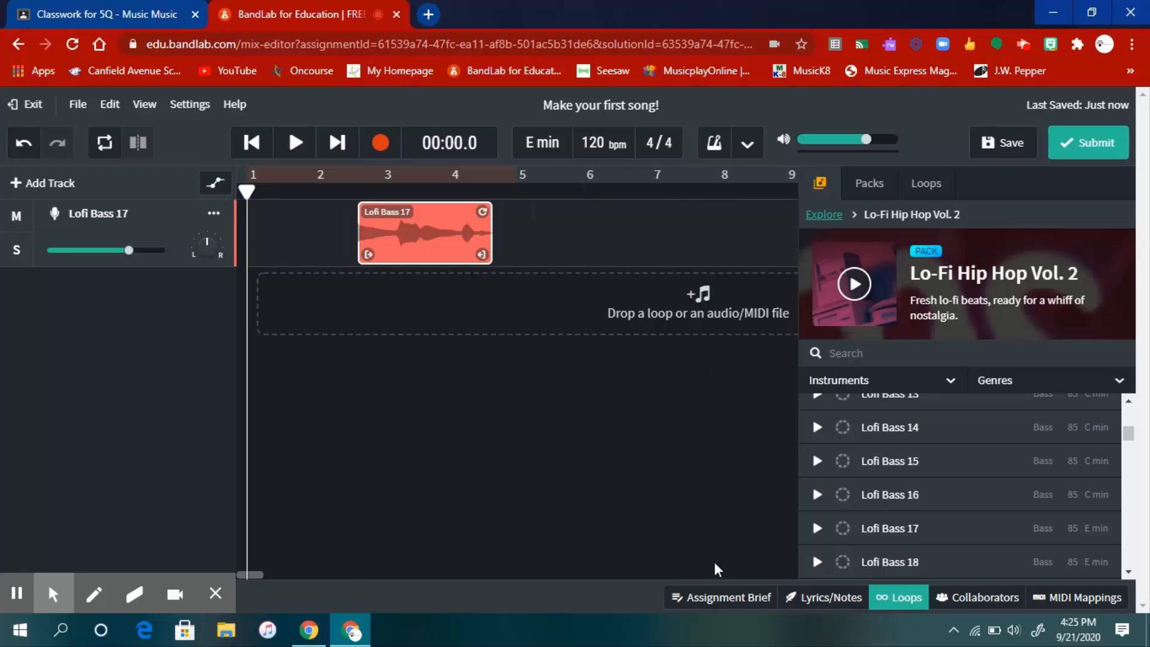
Check the assignment brief and return to the pack's loops at the Lofi Drums section.
{"action": "left_click", "coordinate": [725, 596]}
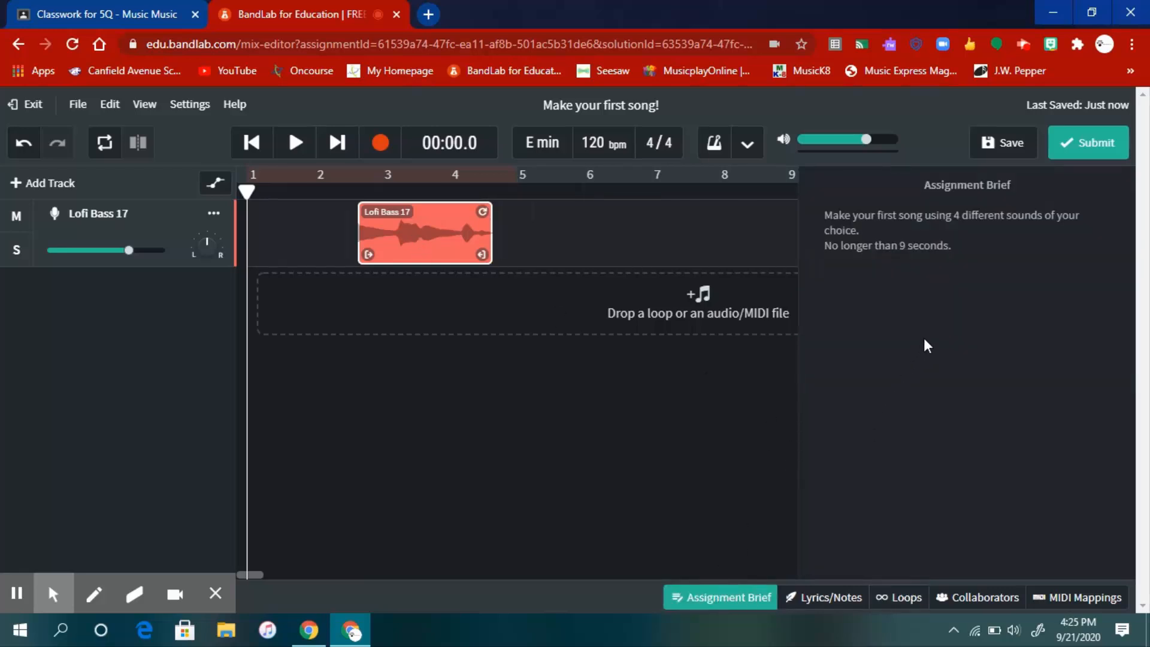
{"action": "left_click", "coordinate": [905, 598]}
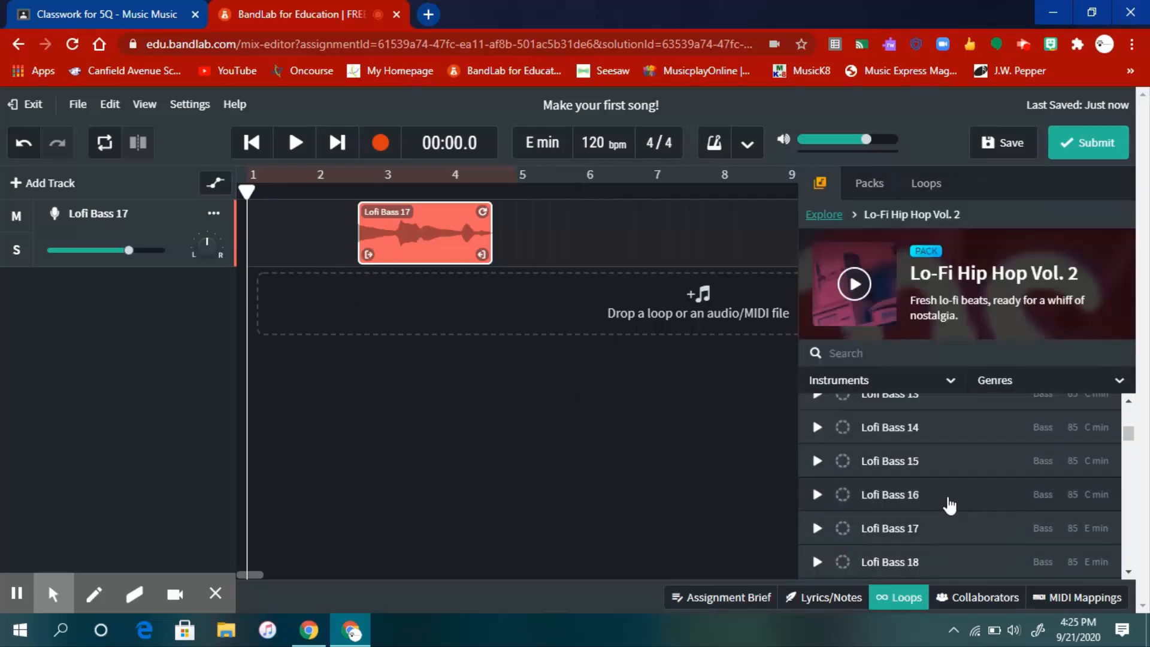
{"action": "scroll", "coordinate": [949, 506], "scroll_direction": "down", "scroll_amount": 6}
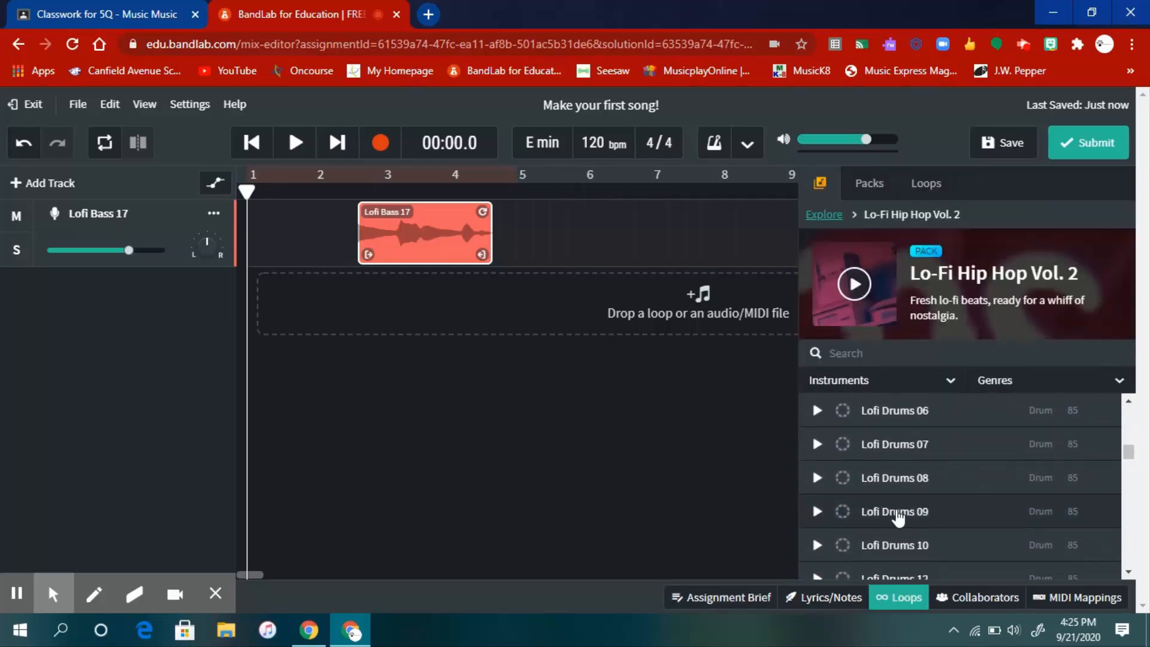
Preview Lofi Drums 09, 07, 10 and 12, and place Lofi Drums 12 on a second track starting within bar 3.
{"action": "left_click", "coordinate": [817, 512]}
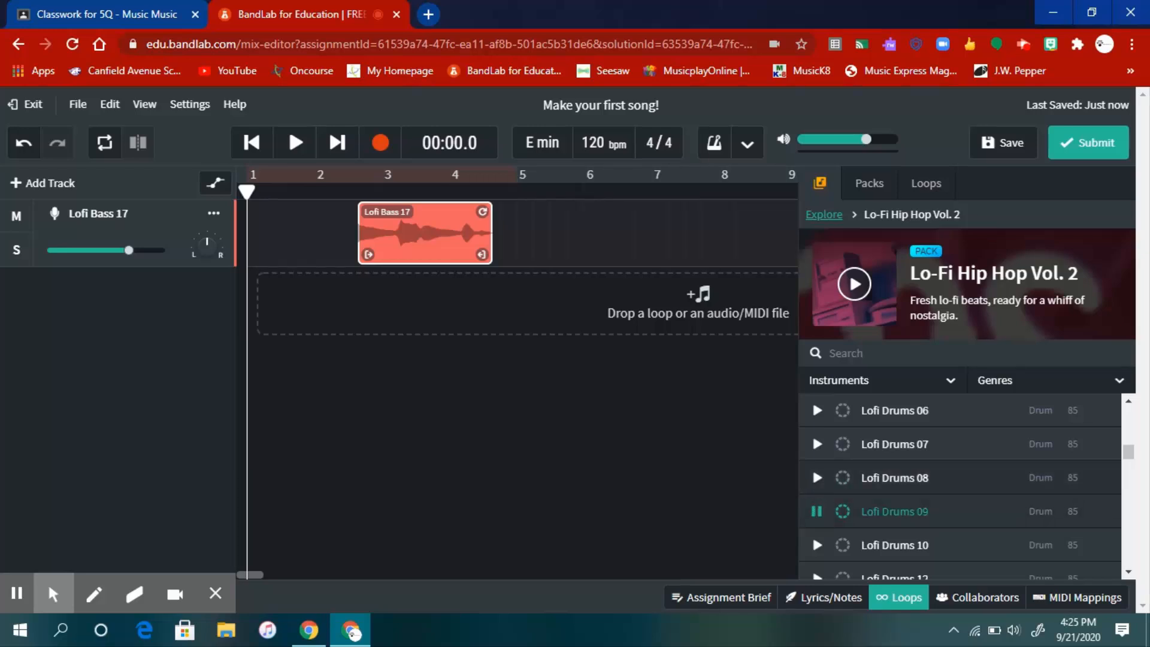
{"action": "left_click", "coordinate": [817, 443]}
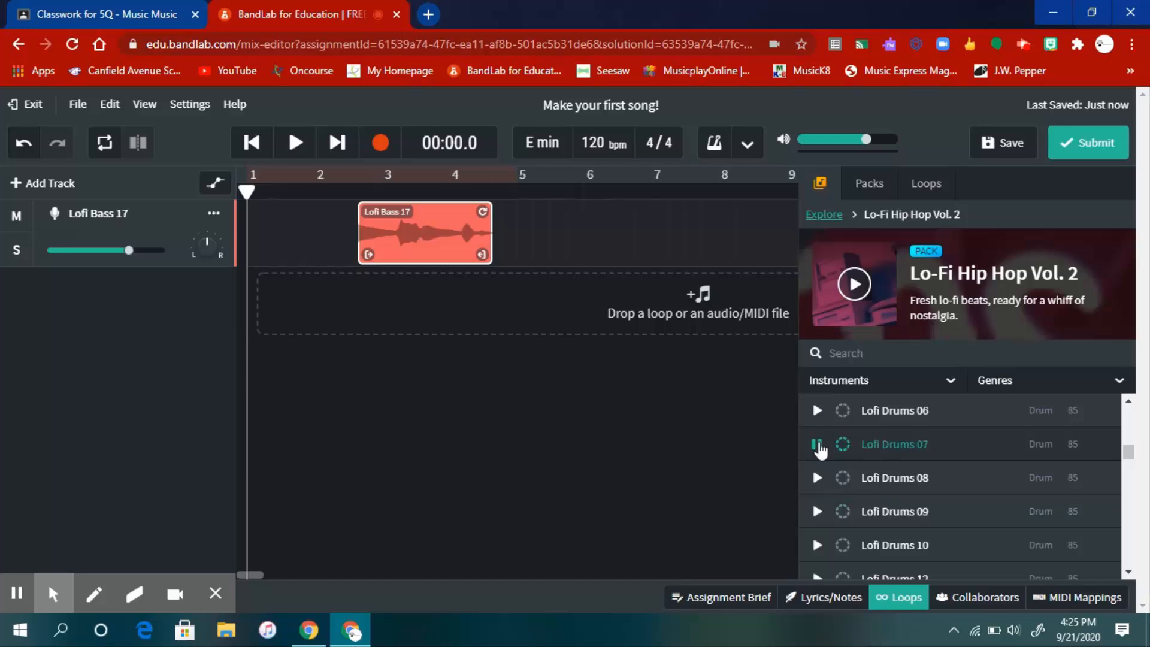
{"action": "left_click", "coordinate": [817, 545]}
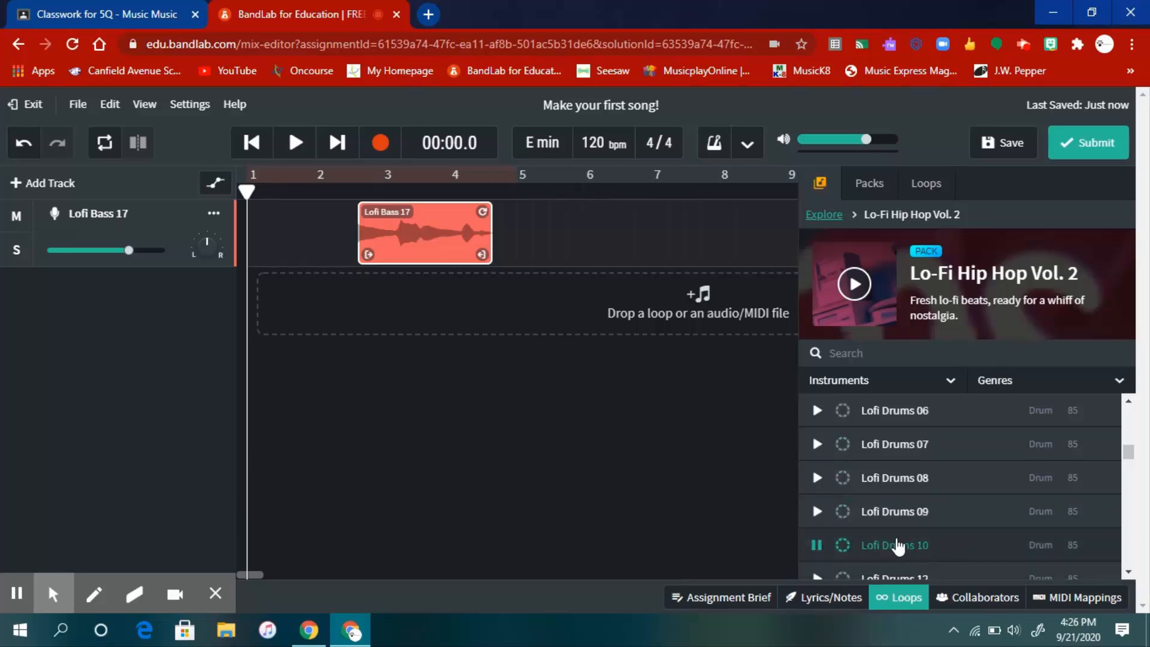
{"action": "scroll", "coordinate": [896, 545], "scroll_direction": "down", "scroll_amount": 2}
{"action": "left_click", "coordinate": [816, 494]}
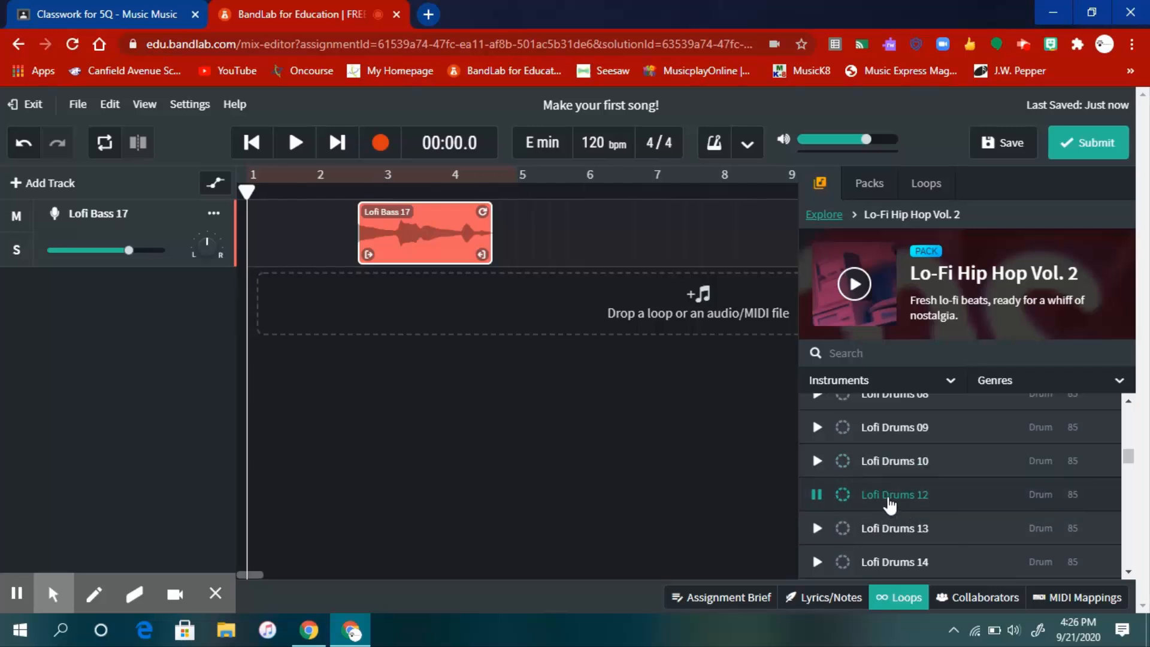
{"action": "left_click_drag", "start_coordinate": [888, 504], "coordinate": [419, 294]}
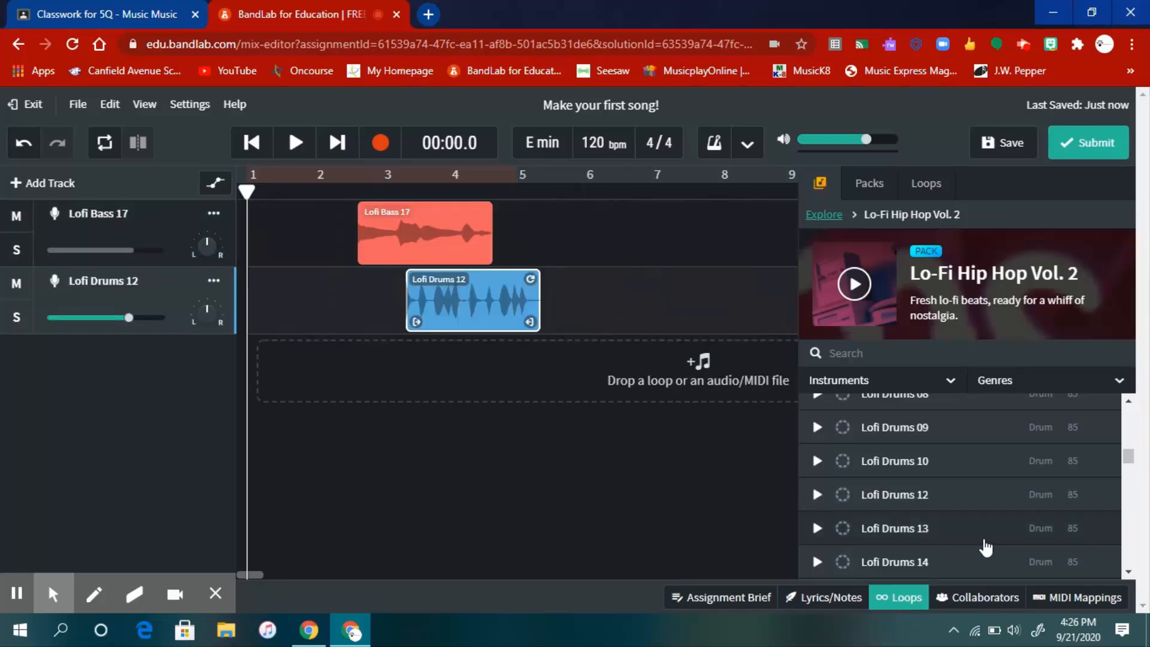
Preview the guitar loops of the pack: Lofi Guitar 01, 02, 03, 04 and 05.
{"action": "scroll", "coordinate": [985, 546], "scroll_direction": "down", "scroll_amount": 5}
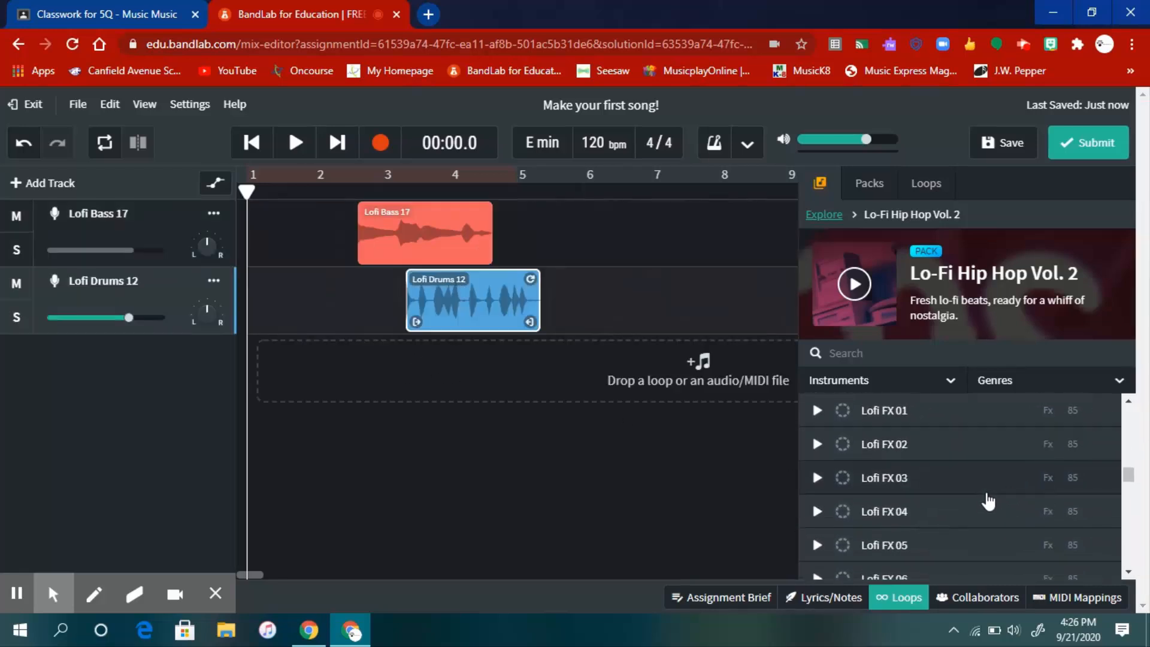
{"action": "scroll", "coordinate": [970, 497], "scroll_direction": "down", "scroll_amount": 4}
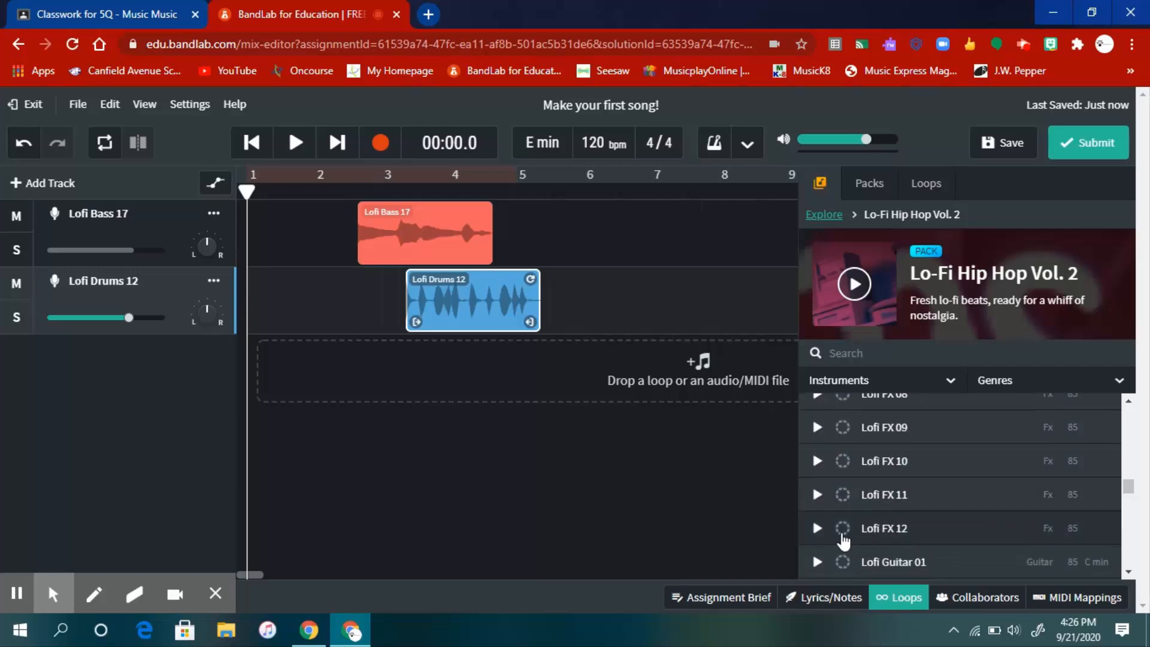
{"action": "scroll", "coordinate": [838, 539], "scroll_direction": "down", "scroll_amount": 1}
{"action": "left_click", "coordinate": [816, 477]}
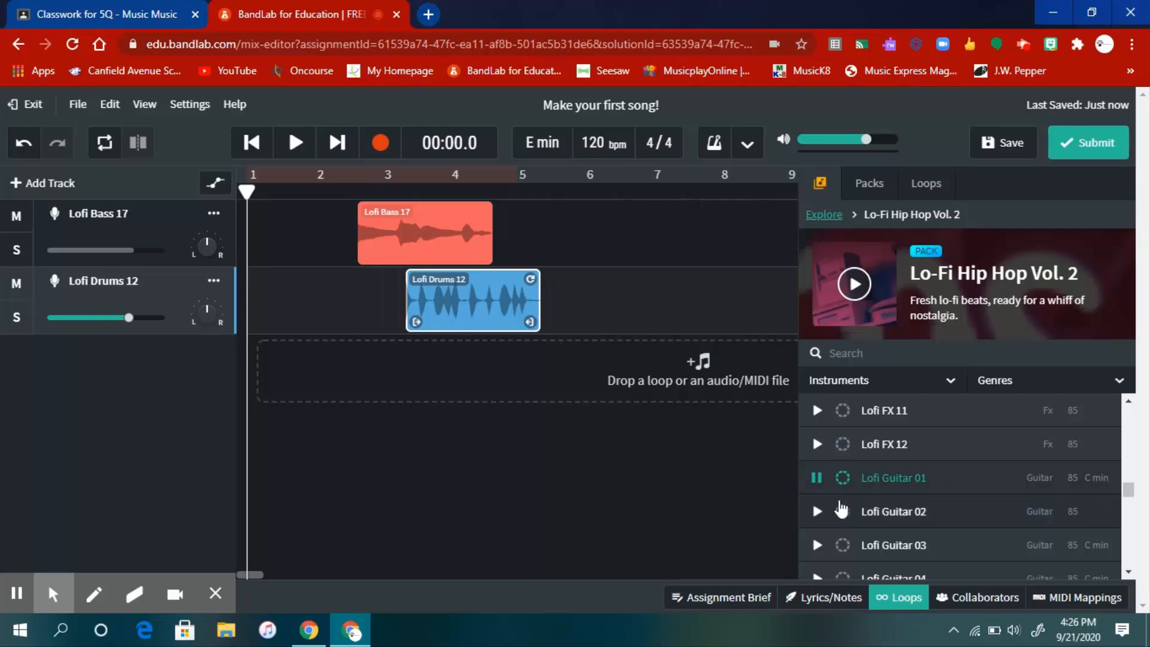
{"action": "left_click", "coordinate": [817, 513]}
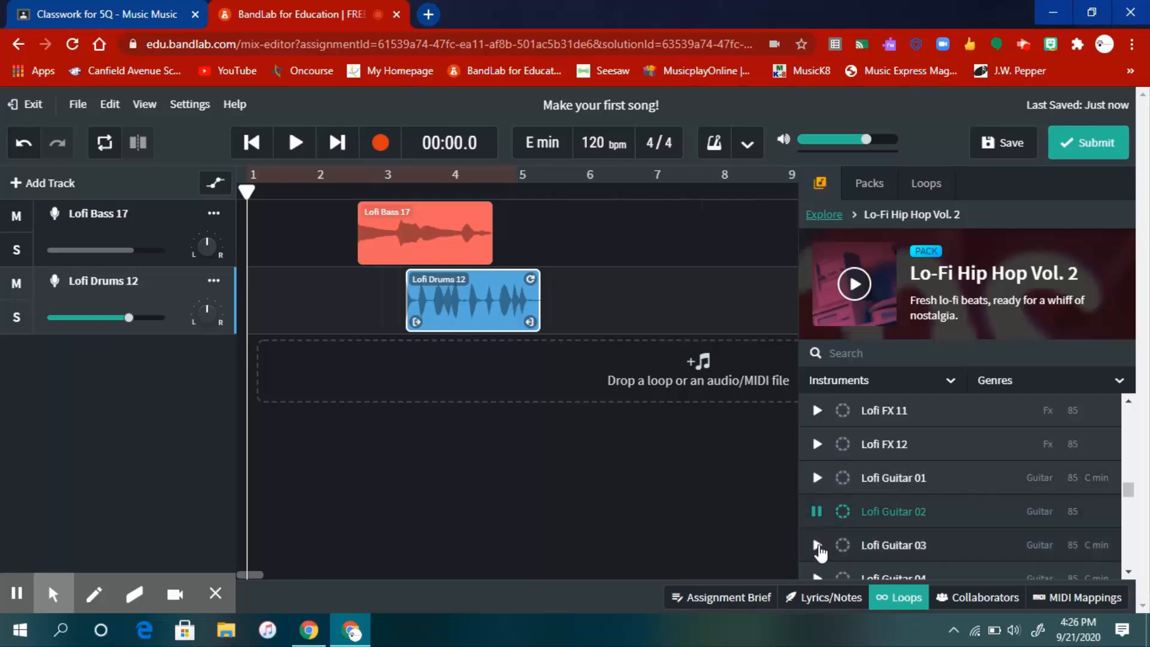
{"action": "left_click", "coordinate": [817, 545]}
{"action": "scroll", "coordinate": [819, 539], "scroll_direction": "down", "scroll_amount": 2}
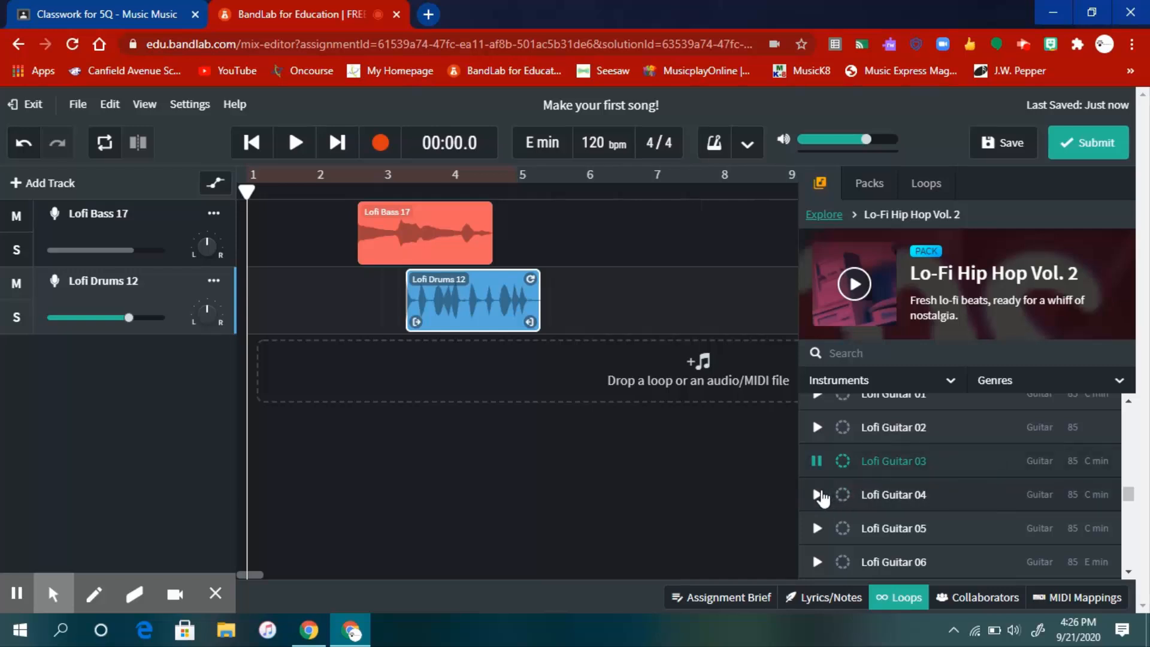
{"action": "left_click", "coordinate": [818, 495]}
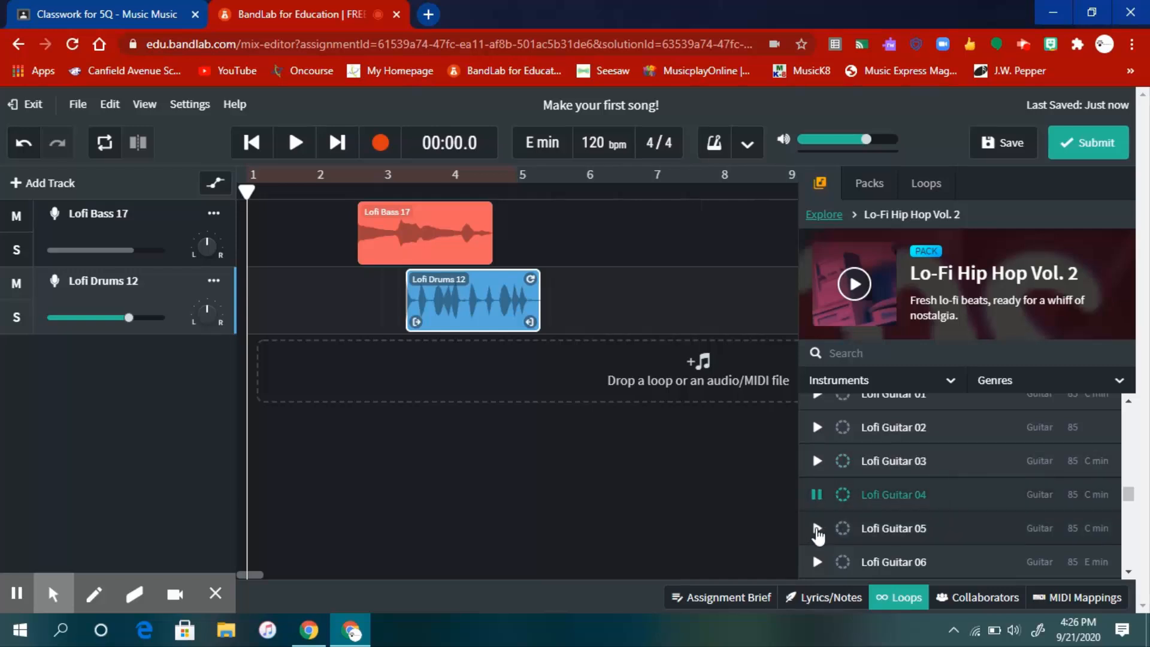
{"action": "left_click", "coordinate": [818, 533]}
Preview Lofi Guitar 07 and place it on a third track, starting at about bar 2.
{"action": "scroll", "coordinate": [838, 539], "scroll_direction": "down", "scroll_amount": 2}
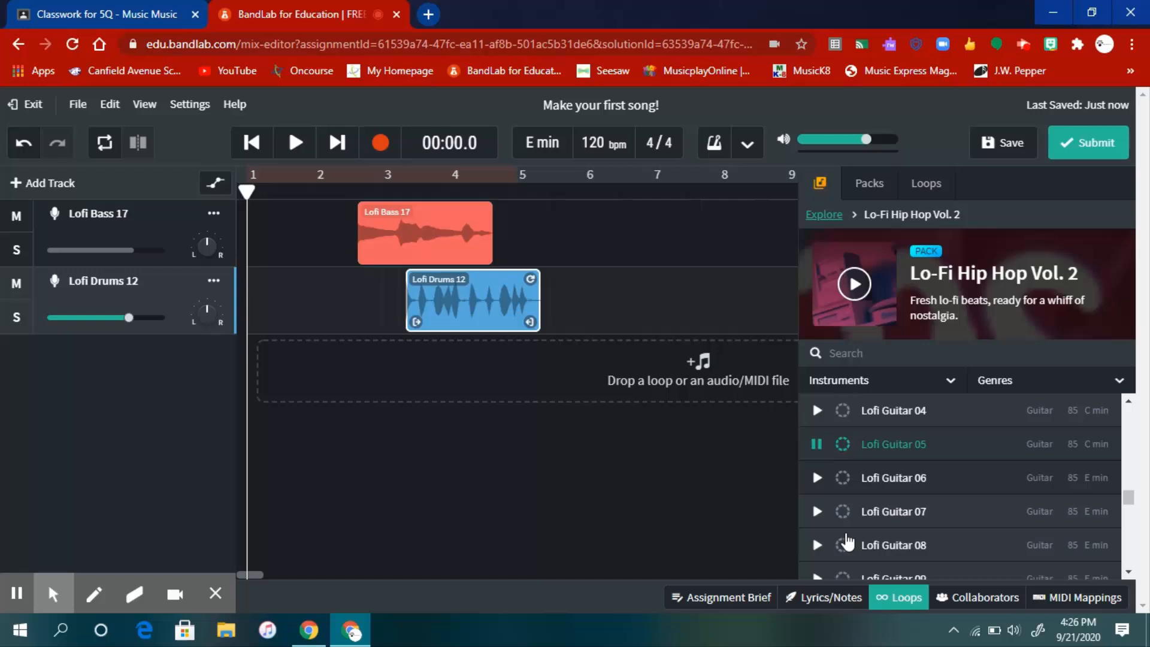
{"action": "left_click", "coordinate": [818, 511]}
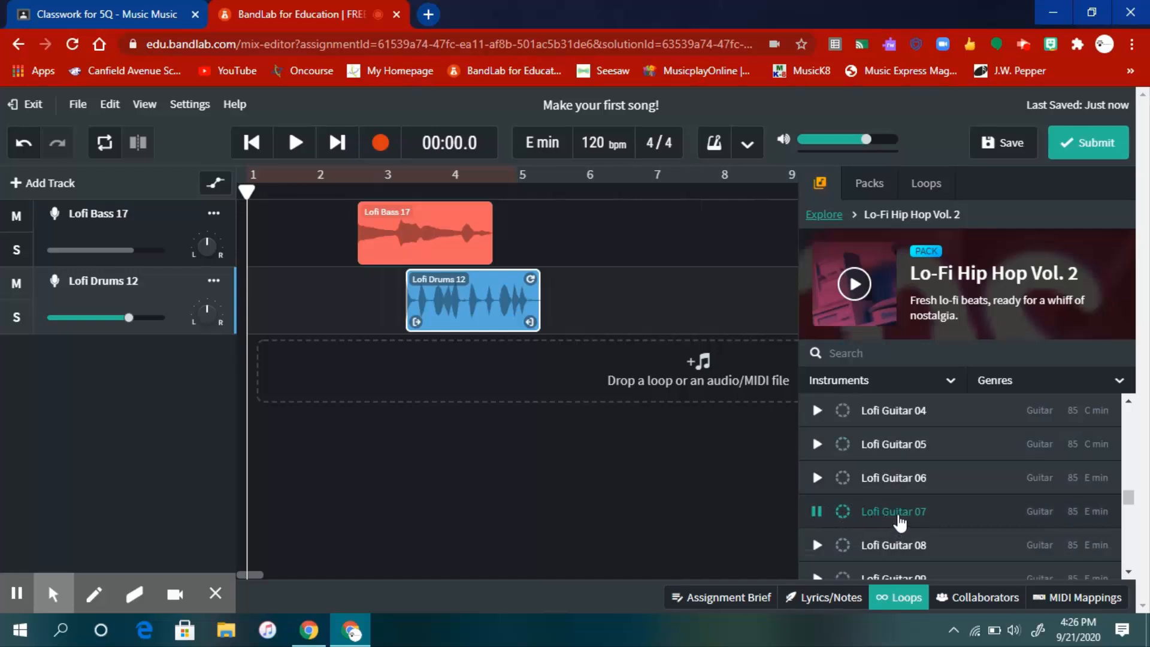
{"action": "left_click_drag", "start_coordinate": [898, 522], "coordinate": [332, 367]}
Preview Lofi Horns 09 and Lofi Keys 01, and place Lofi Horns 10 on a fourth track starting late in bar 7.
{"action": "scroll", "coordinate": [932, 534], "scroll_direction": "down", "scroll_amount": 3}
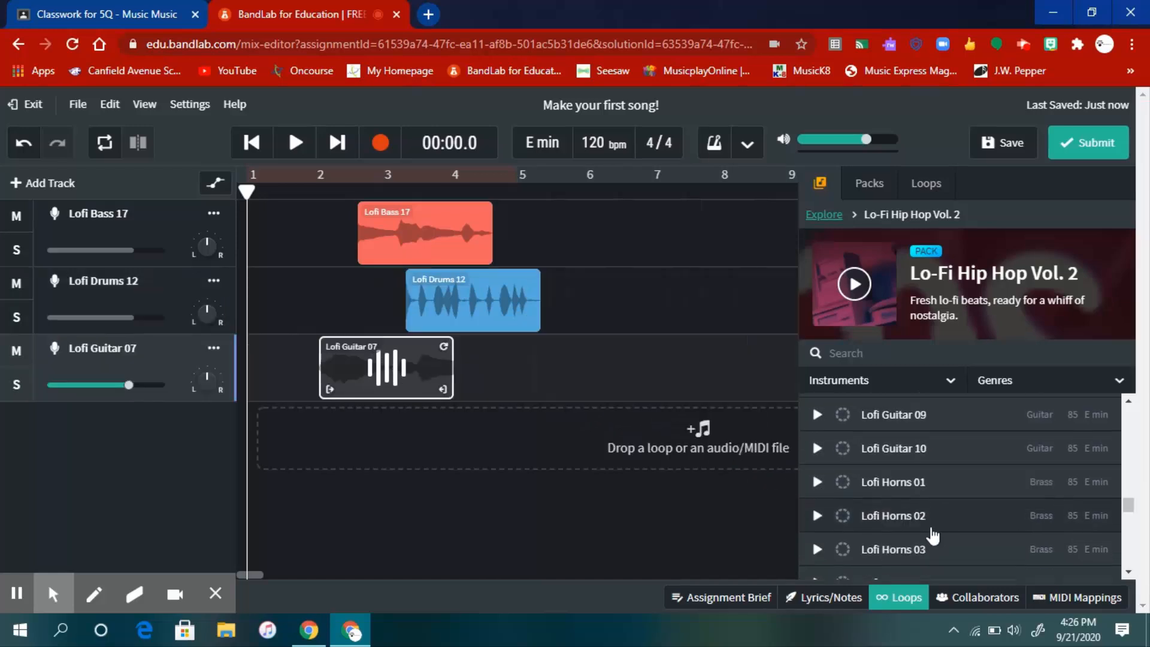
{"action": "scroll", "coordinate": [932, 535], "scroll_direction": "down", "scroll_amount": 4}
{"action": "left_click", "coordinate": [816, 495]}
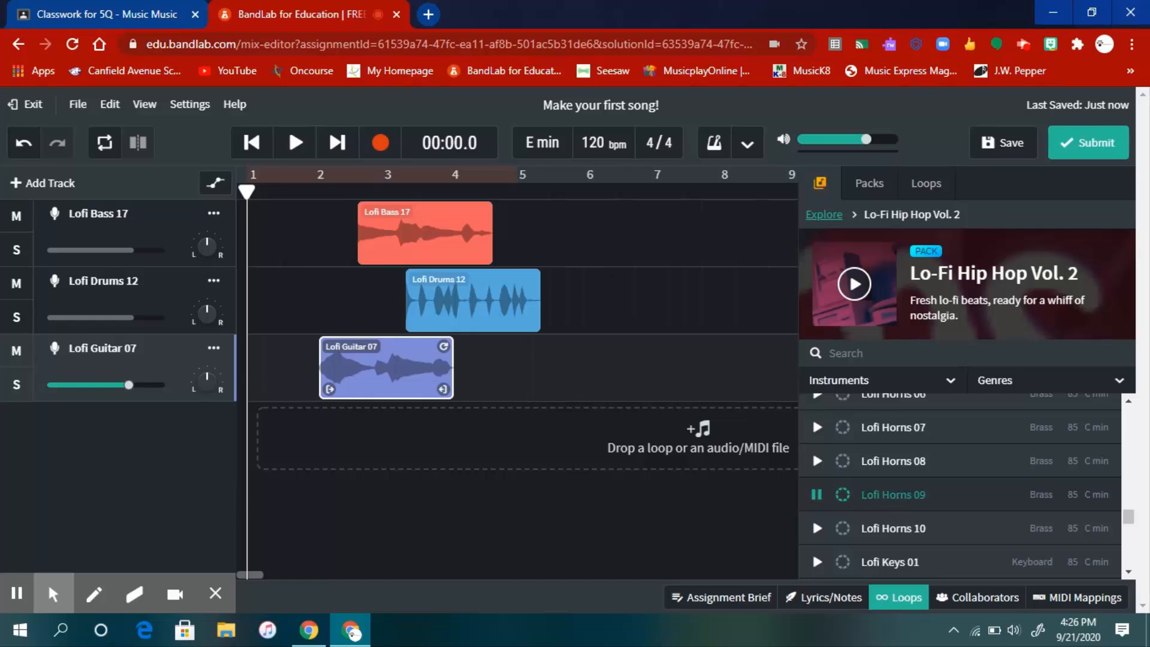
{"action": "left_click", "coordinate": [816, 561]}
{"action": "scroll", "coordinate": [892, 514], "scroll_direction": "down", "scroll_amount": 3}
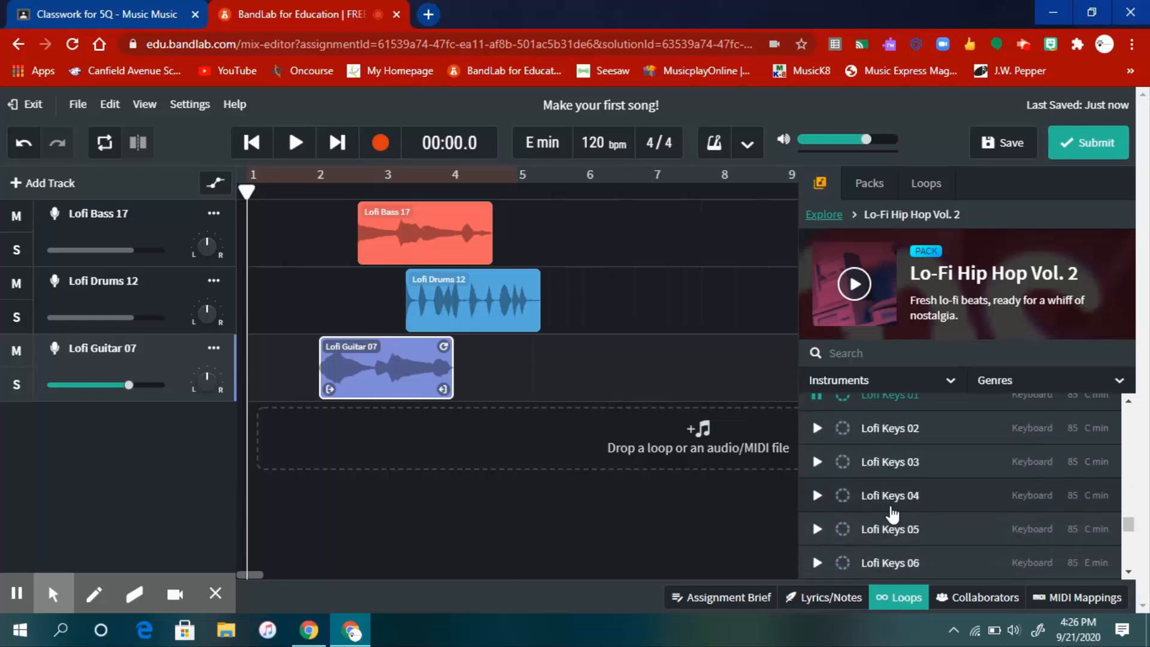
{"action": "scroll", "coordinate": [895, 491], "scroll_direction": "up", "scroll_amount": 2}
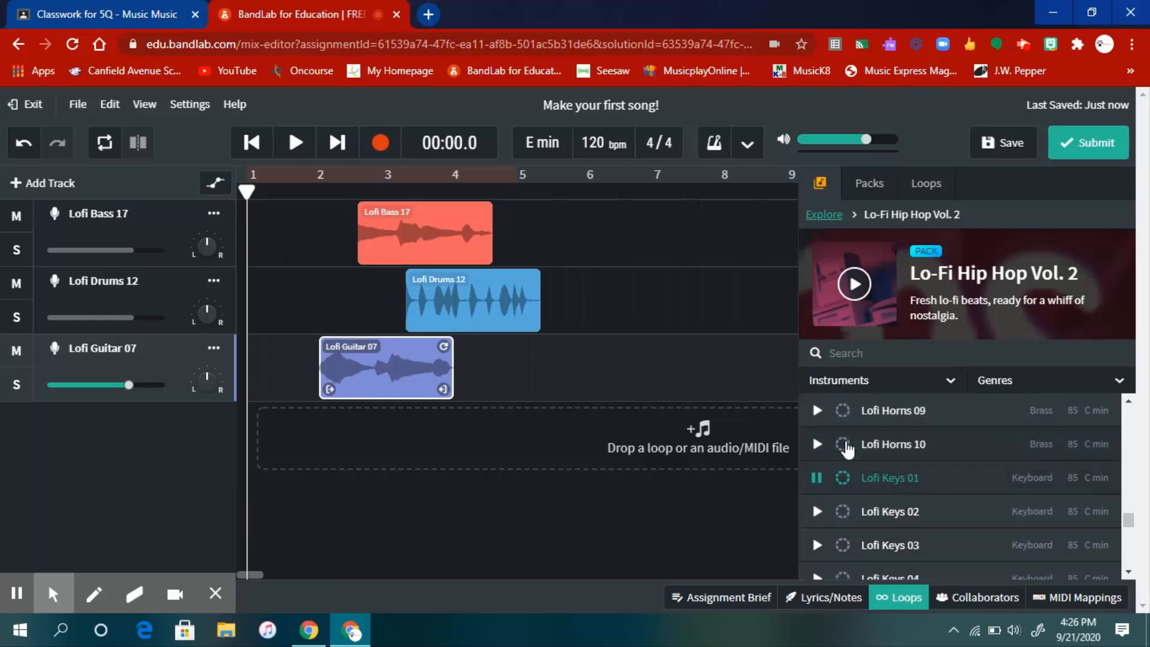
{"action": "left_click_drag", "start_coordinate": [846, 450], "coordinate": [585, 440]}
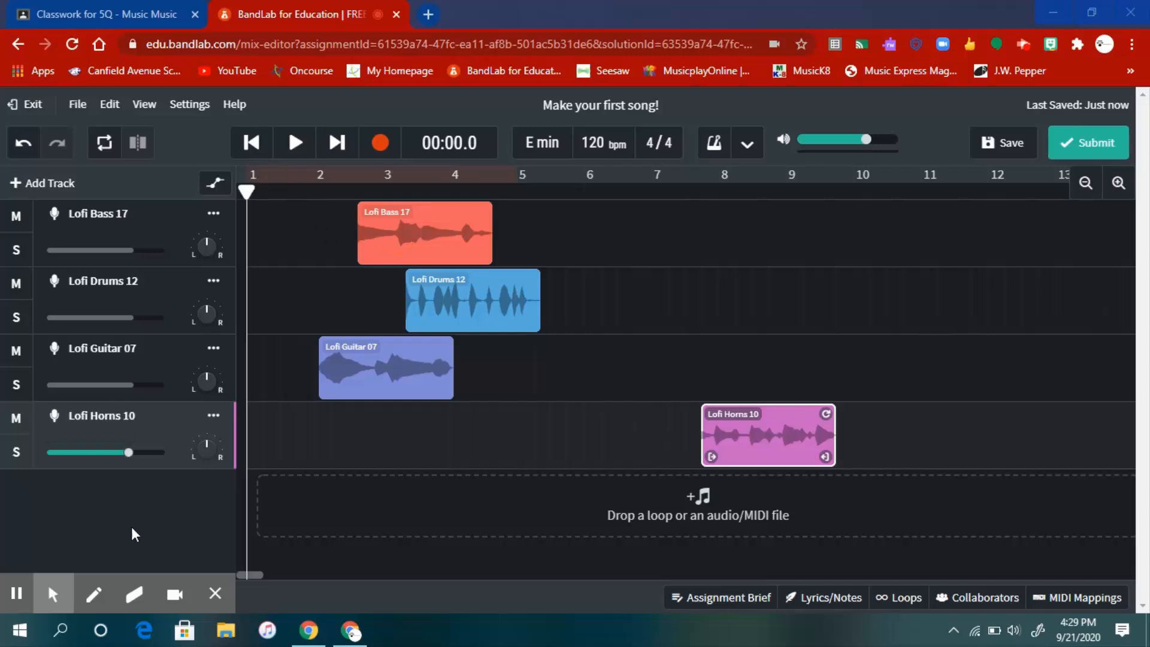
Set the playhead to 00:16.0 at bar 9 and move the Lofi Horns 10 clip to start at bar 6.
{"action": "mouse_move", "coordinate": [53, 593]}
{"action": "left_click", "coordinate": [20, 554]}
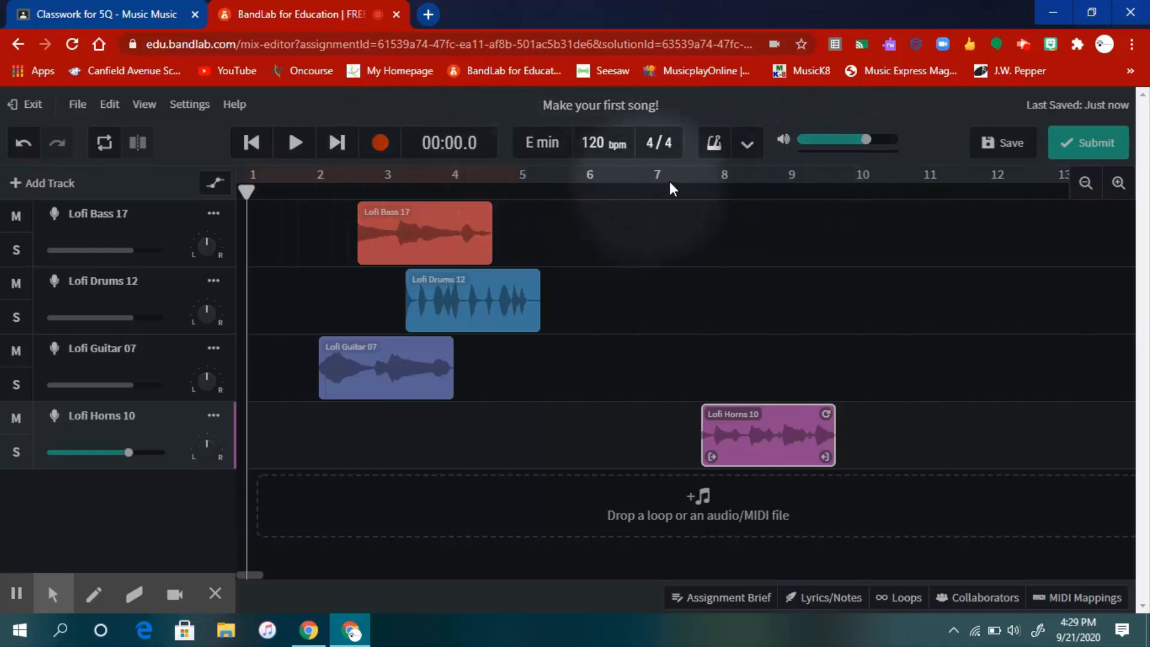
{"action": "left_click", "coordinate": [787, 180]}
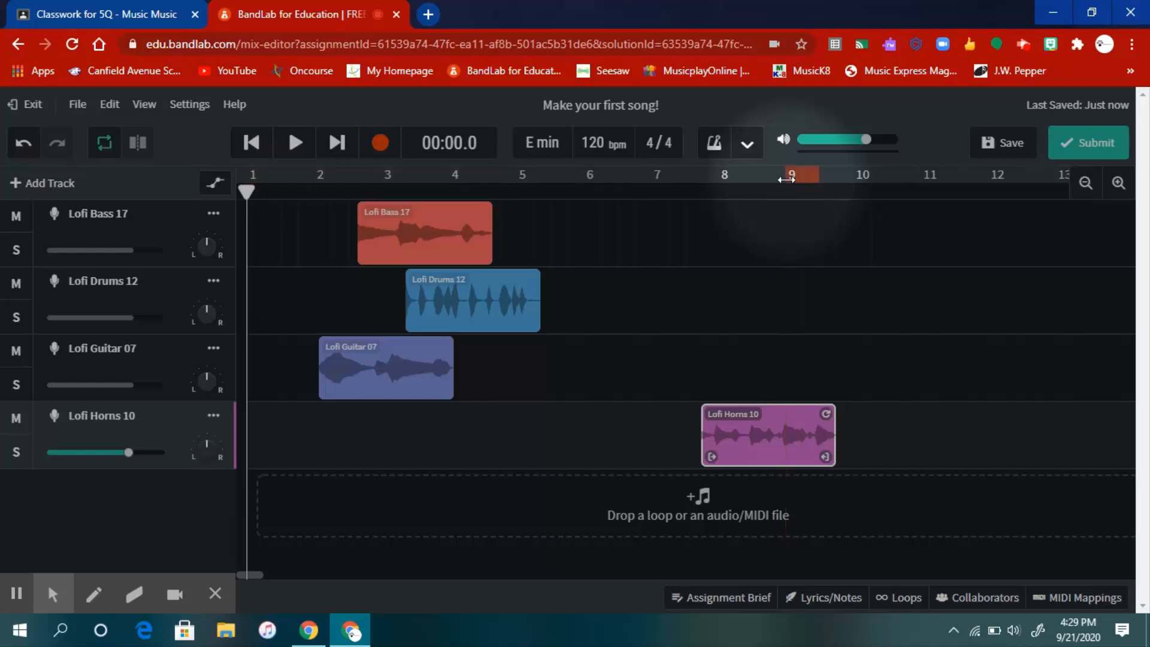
{"action": "left_click", "coordinate": [785, 183]}
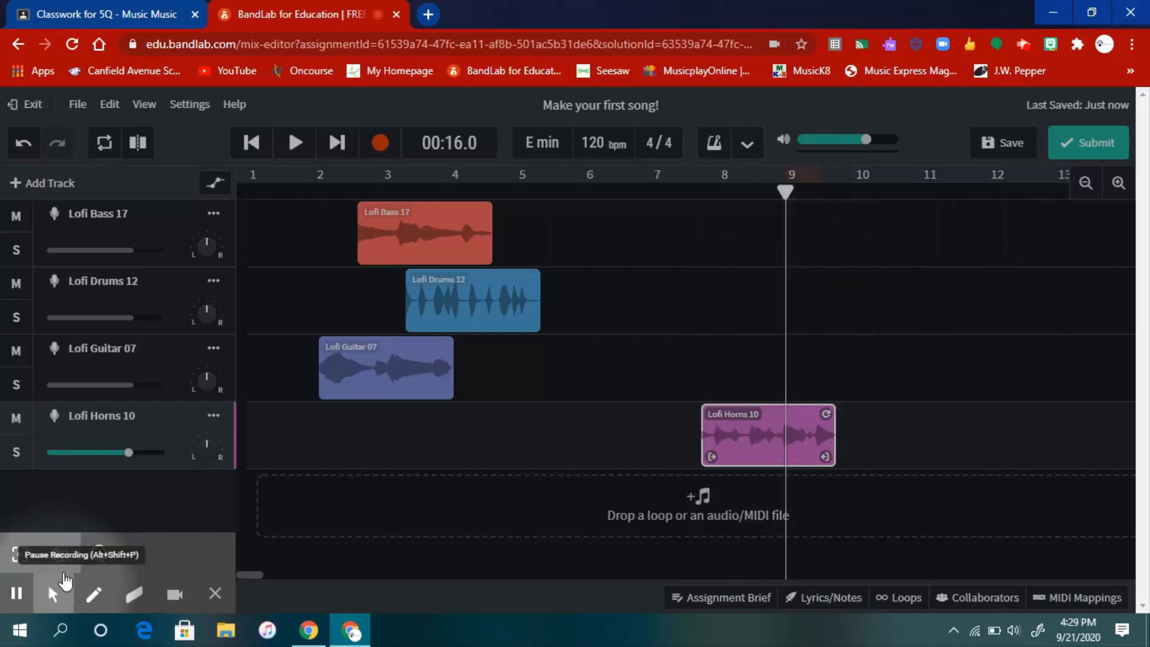
{"action": "mouse_move", "coordinate": [53, 592]}
{"action": "left_click", "coordinate": [19, 557]}
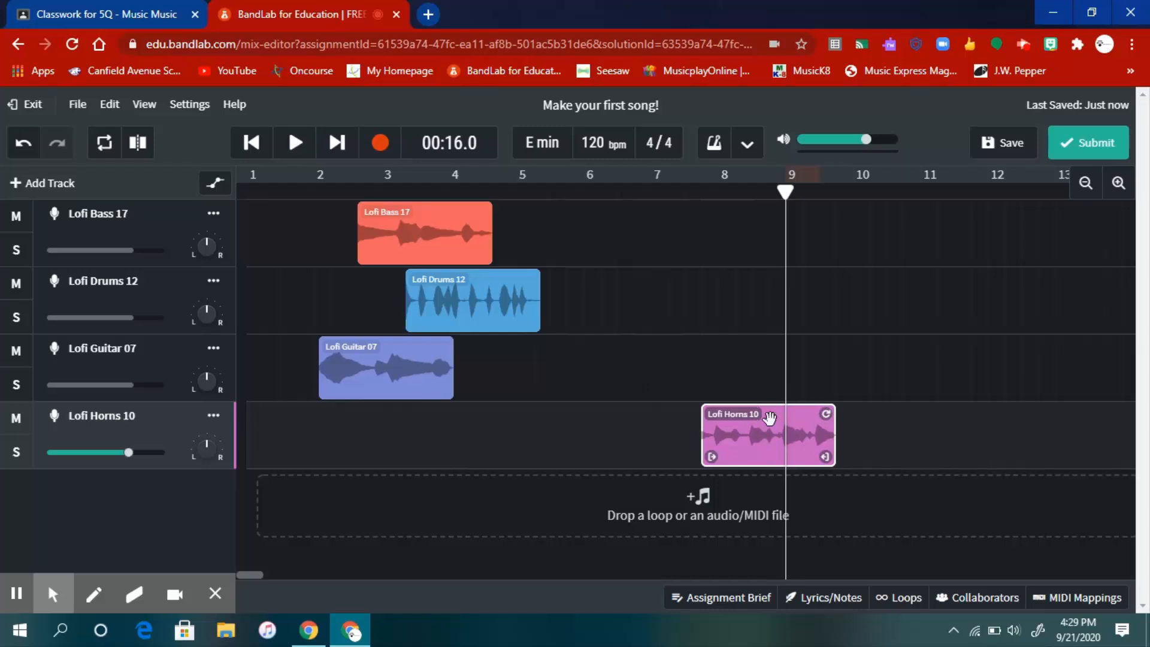
{"action": "left_click_drag", "start_coordinate": [767, 445], "coordinate": [598, 459]}
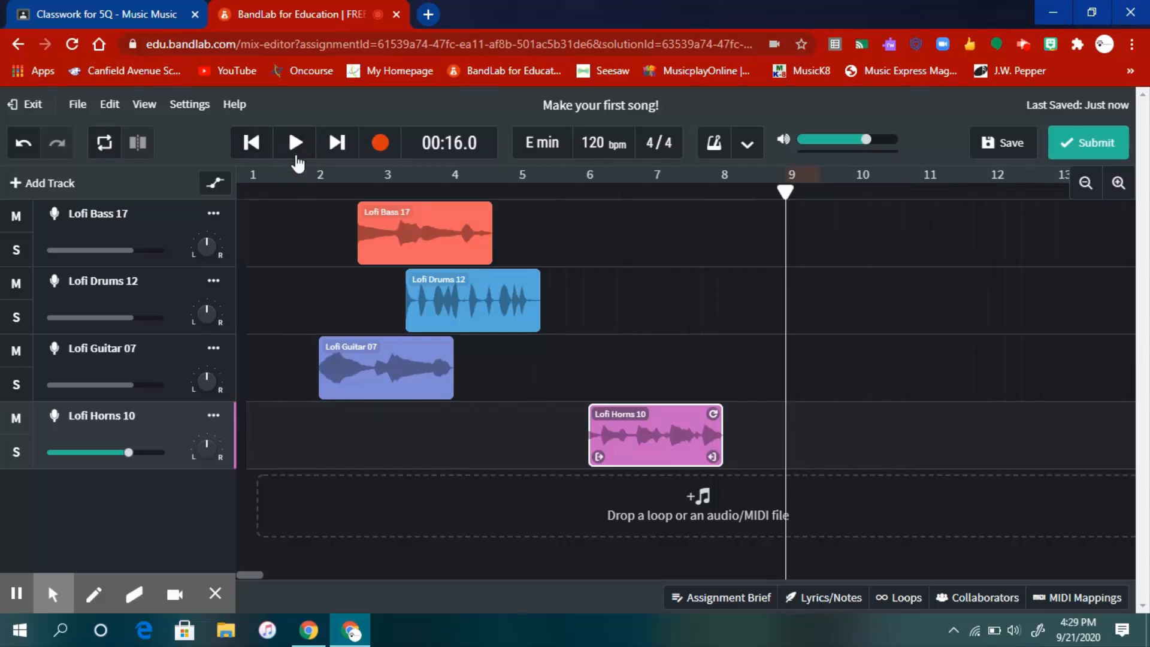
Play the arrangement past bar 9, pause it and return the playhead to the start of the song.
{"action": "left_click", "coordinate": [52, 591]}
{"action": "left_click", "coordinate": [22, 560]}
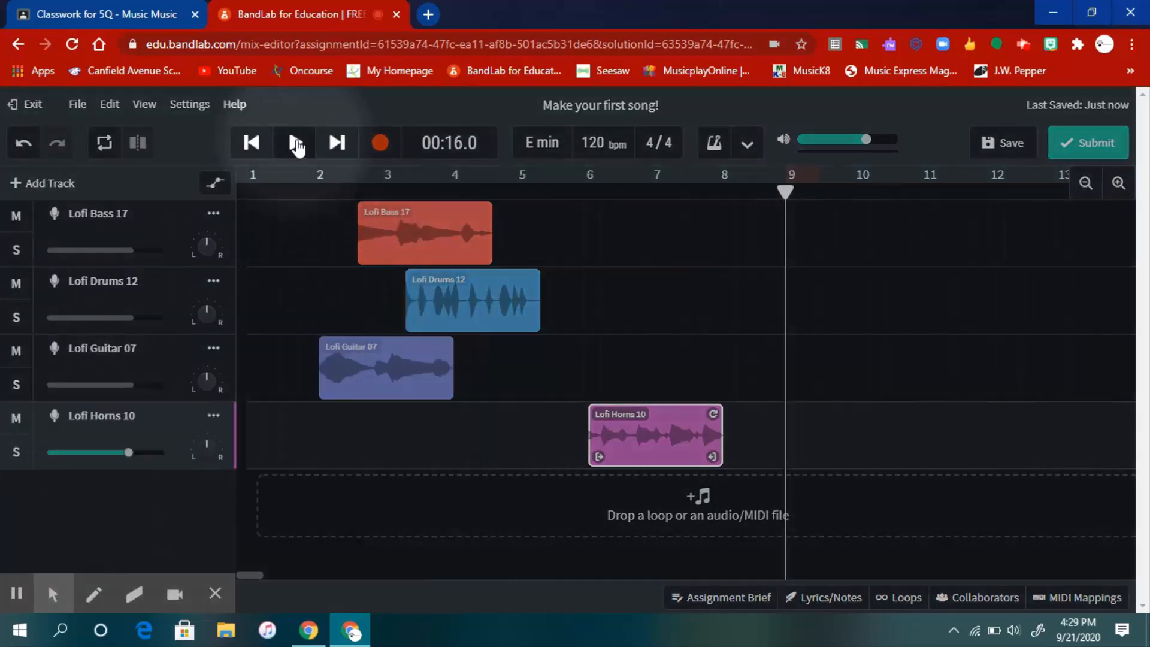
{"action": "left_click", "coordinate": [295, 143]}
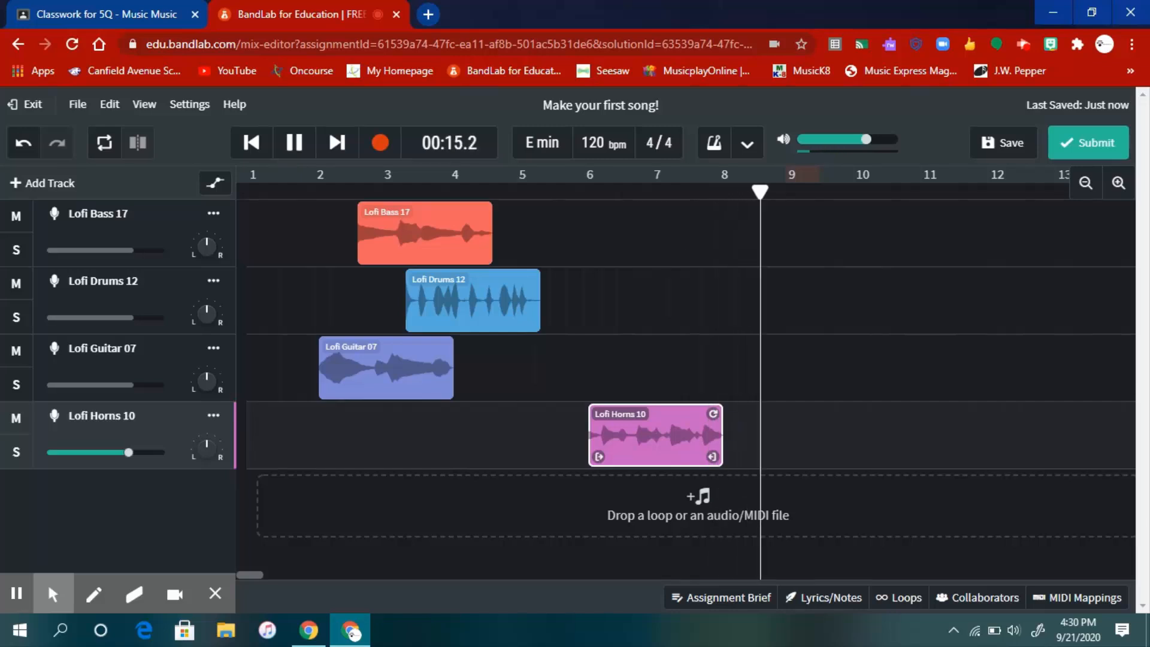
{"action": "key", "text": "space"}
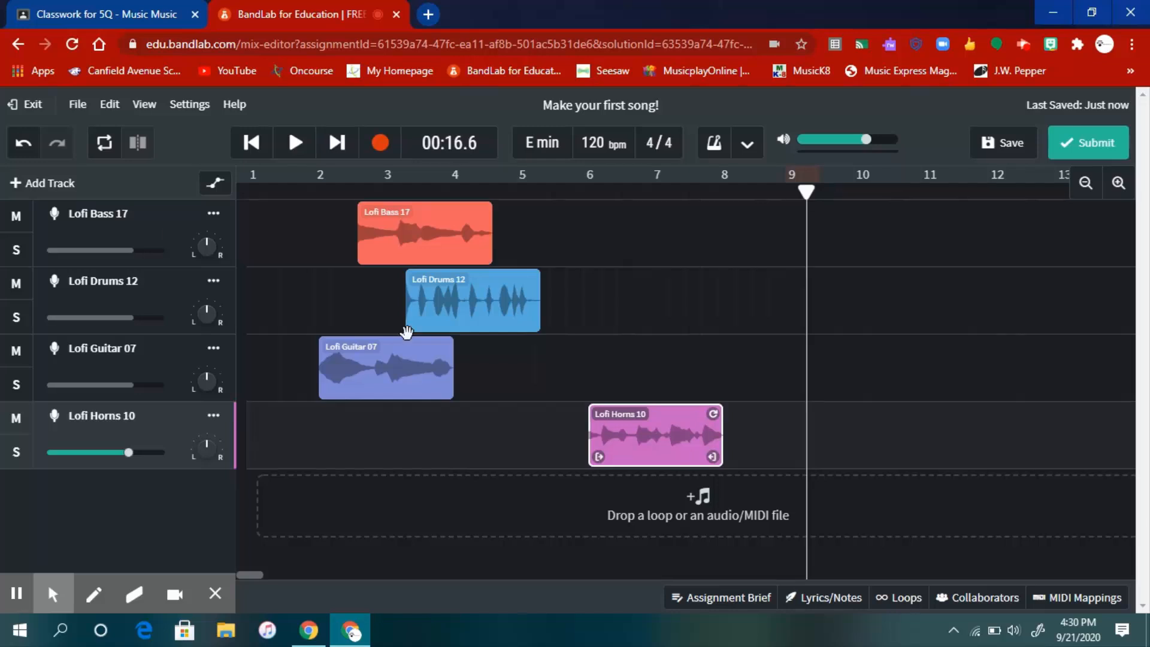
{"action": "left_click", "coordinate": [247, 192]}
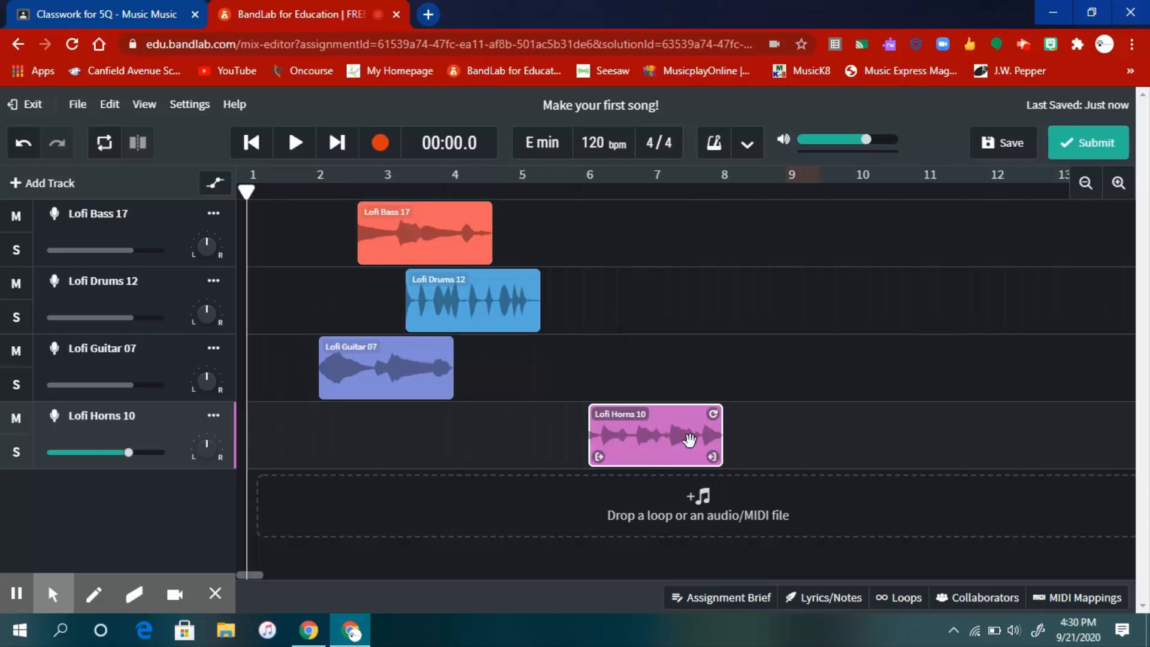
Rearrange the clips to start at bar 1 for horns, late in bar 1 for drums, bar 3 for guitar and late in bar 4 for bass.
{"action": "left_click_drag", "start_coordinate": [689, 441], "coordinate": [119, 439]}
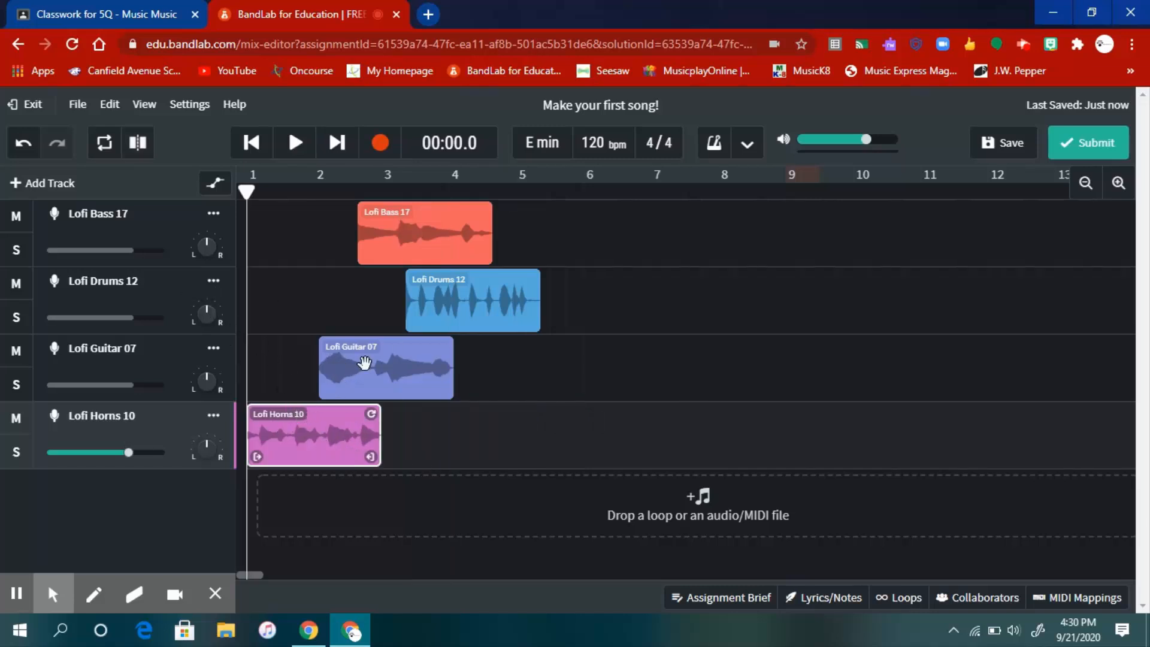
{"action": "left_click_drag", "start_coordinate": [425, 378], "coordinate": [517, 363]}
{"action": "left_click_drag", "start_coordinate": [442, 303], "coordinate": [366, 320]}
{"action": "left_click_drag", "start_coordinate": [493, 361], "coordinate": [408, 363]}
{"action": "left_click_drag", "start_coordinate": [405, 245], "coordinate": [547, 262]}
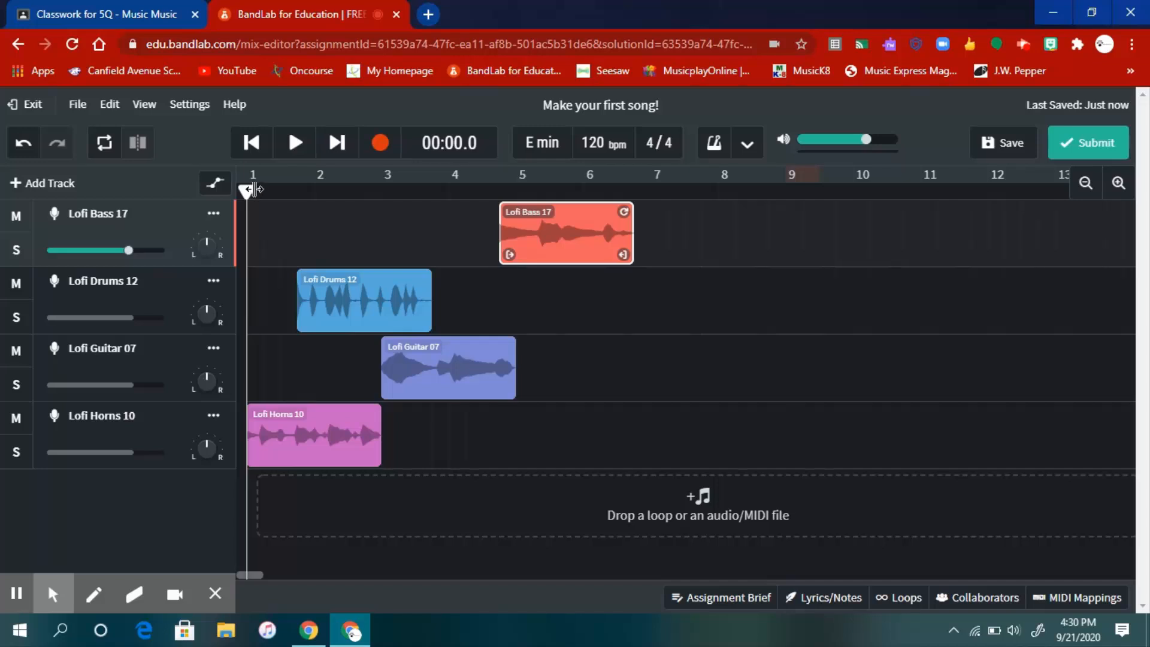
{"action": "left_click_drag", "start_coordinate": [255, 189], "coordinate": [162, 246]}
Extend the clips by looping: Lofi Drums 12 to the start of bar 9, Lofi Guitar 07 to late bar 7 and Lofi Horns 10 to late bar 6.
{"action": "left_click", "coordinate": [379, 294]}
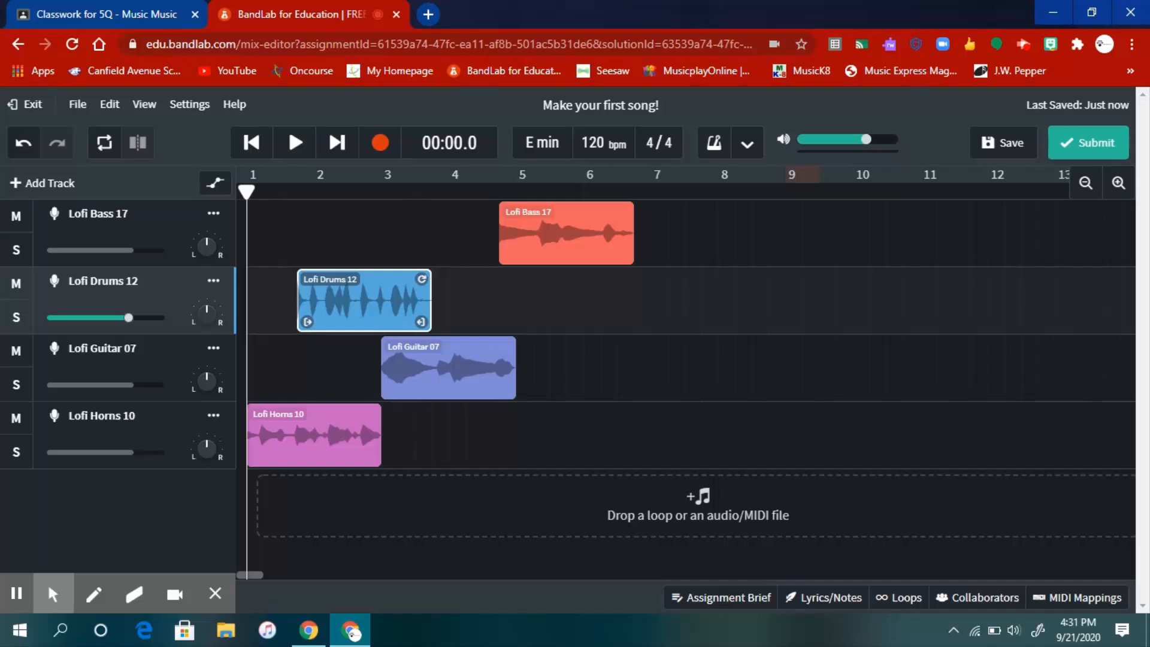
{"action": "left_click_drag", "start_coordinate": [422, 279], "coordinate": [781, 291]}
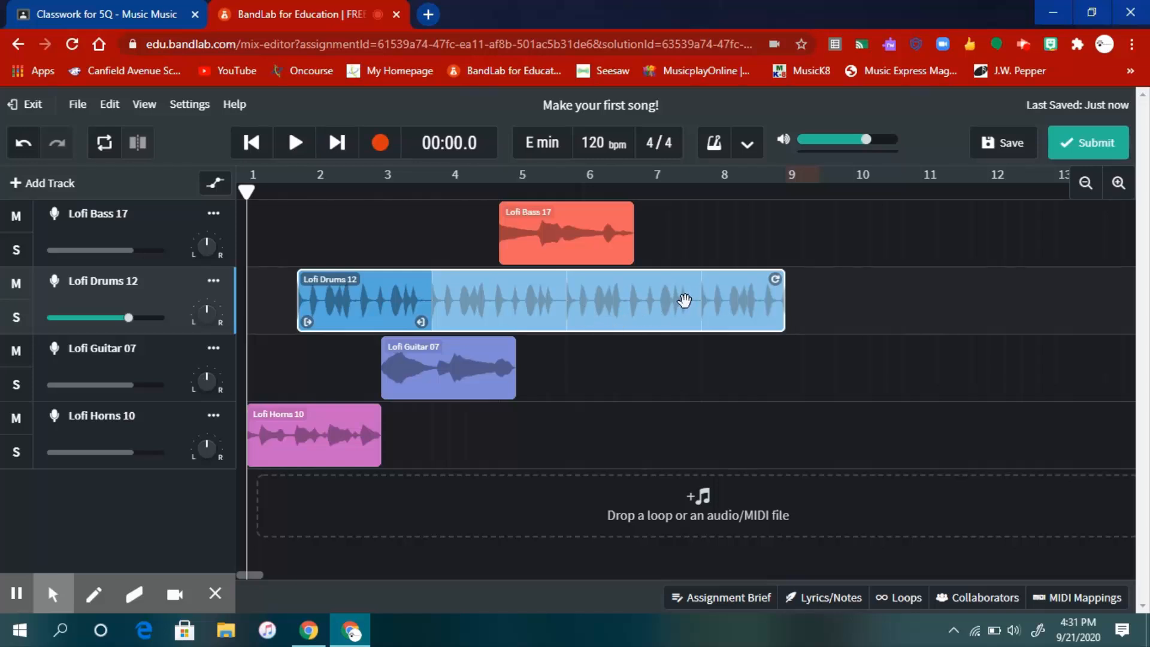
{"action": "left_click", "coordinate": [466, 372]}
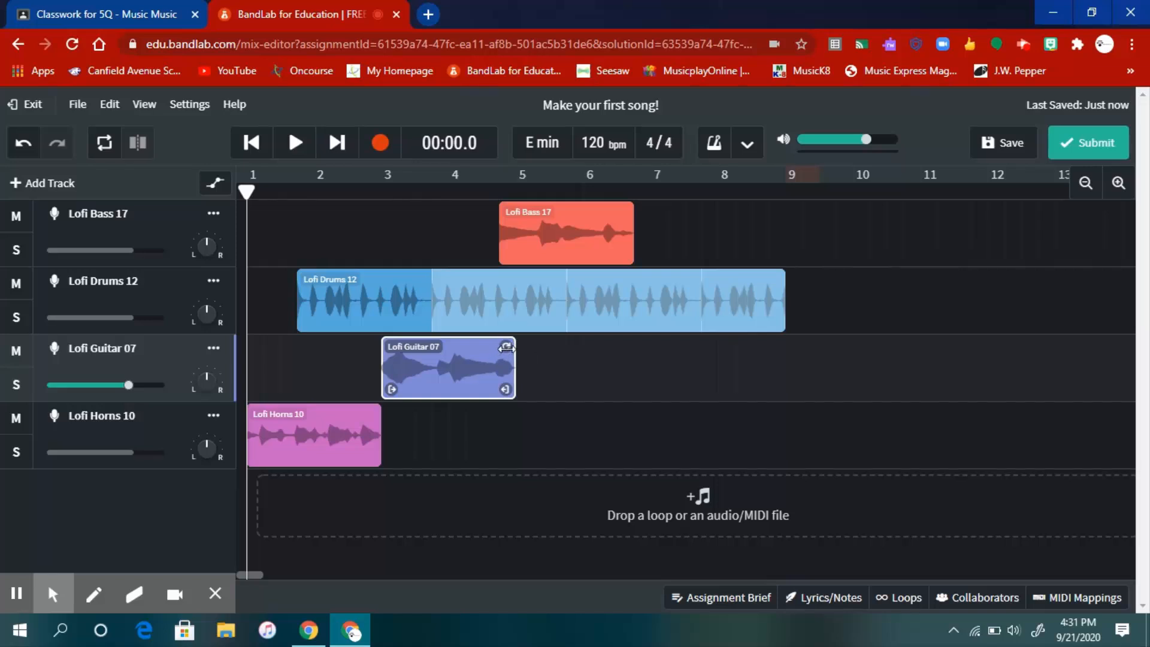
{"action": "left_click_drag", "start_coordinate": [509, 347], "coordinate": [775, 352]}
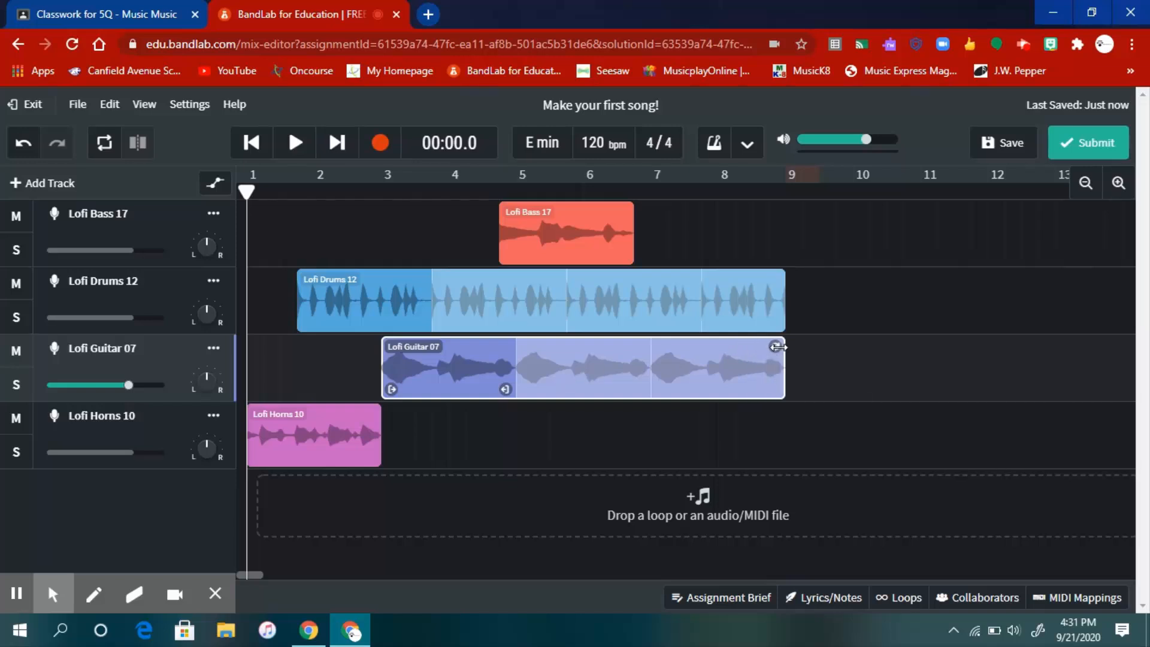
{"action": "left_click_drag", "start_coordinate": [777, 346], "coordinate": [695, 347]}
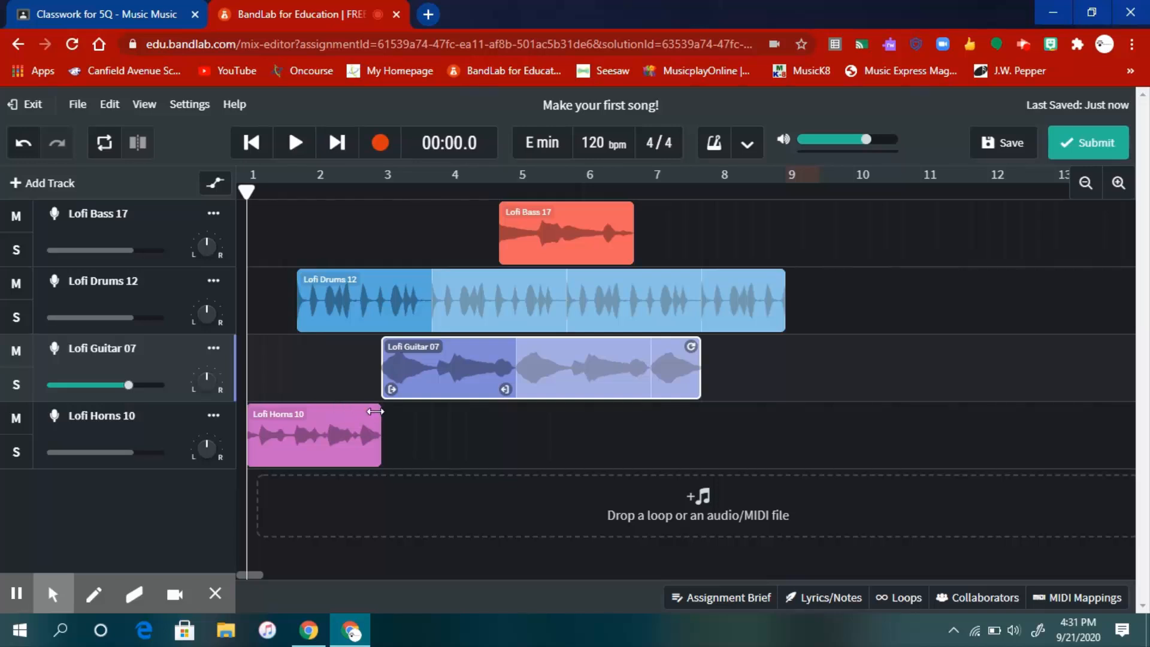
{"action": "left_click_drag", "start_coordinate": [375, 411], "coordinate": [630, 402]}
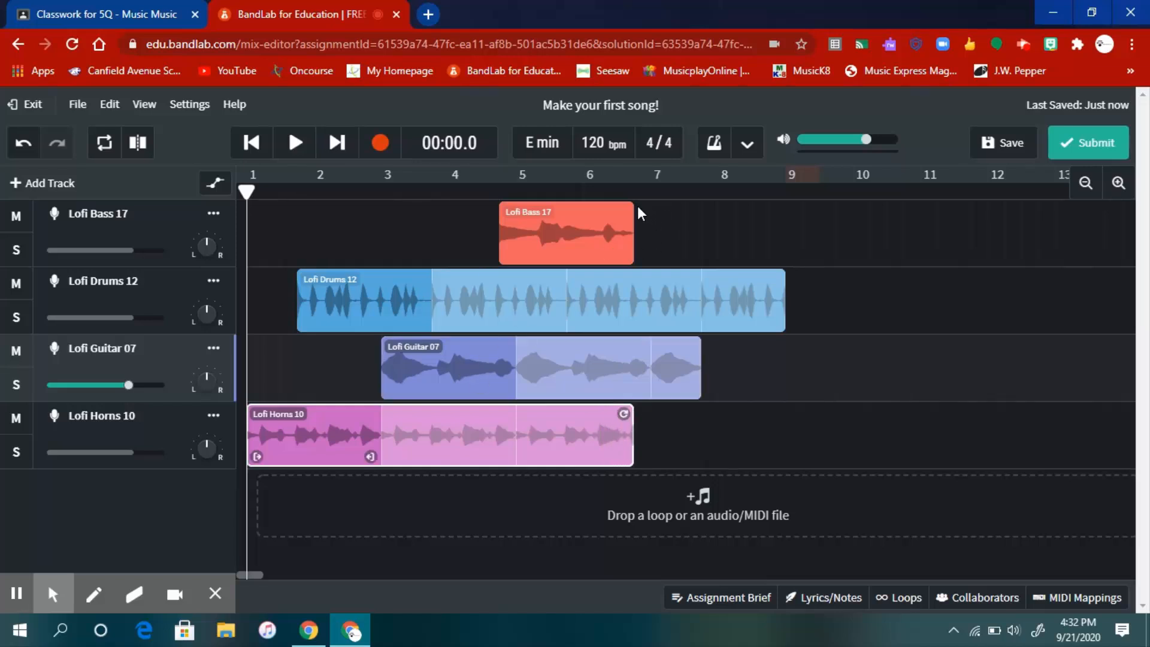
Play the song with its looped clips from the start and pause just after bar 9 begins.
{"action": "left_click", "coordinate": [295, 143]}
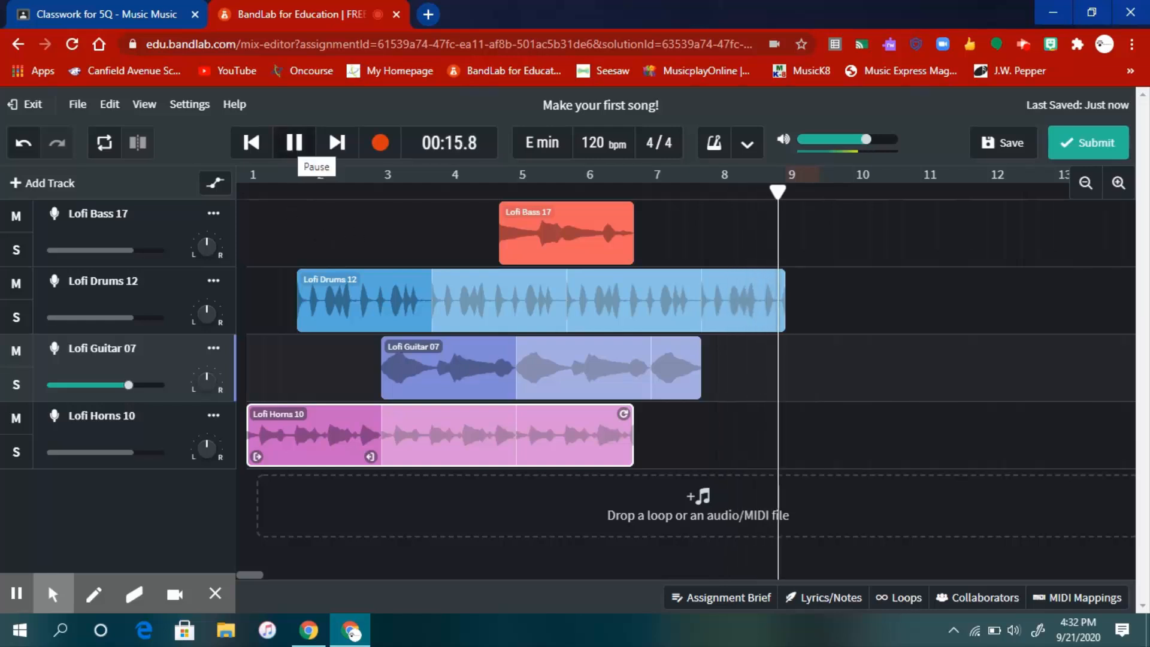
{"action": "left_click", "coordinate": [294, 144]}
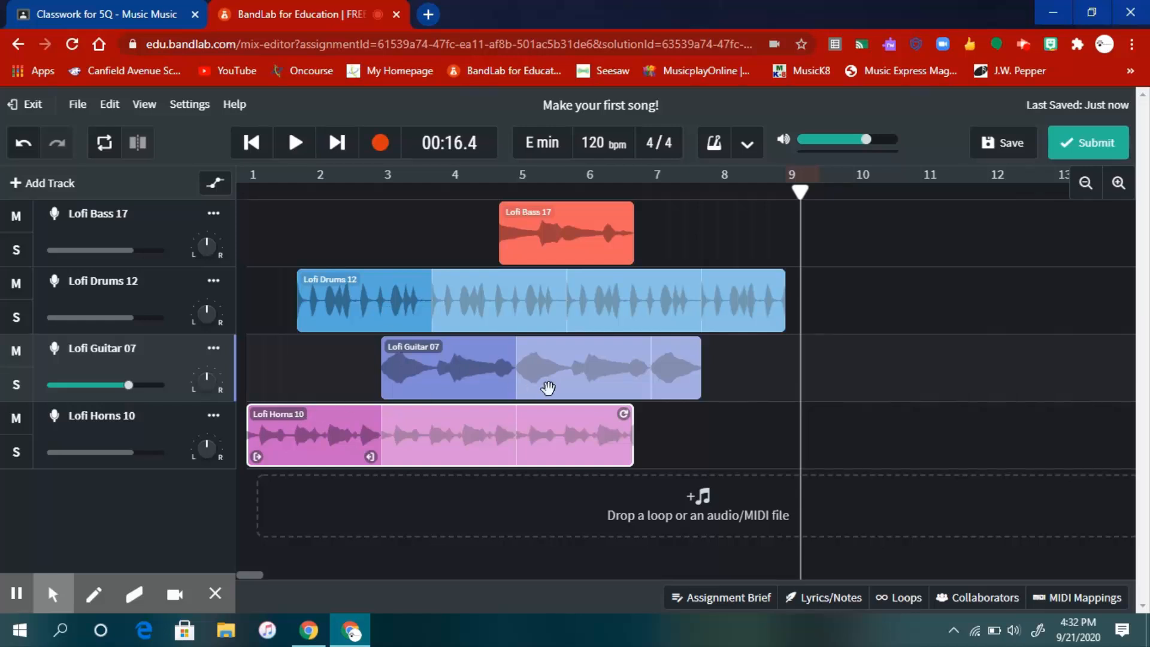
{"action": "left_click", "coordinate": [52, 593]}
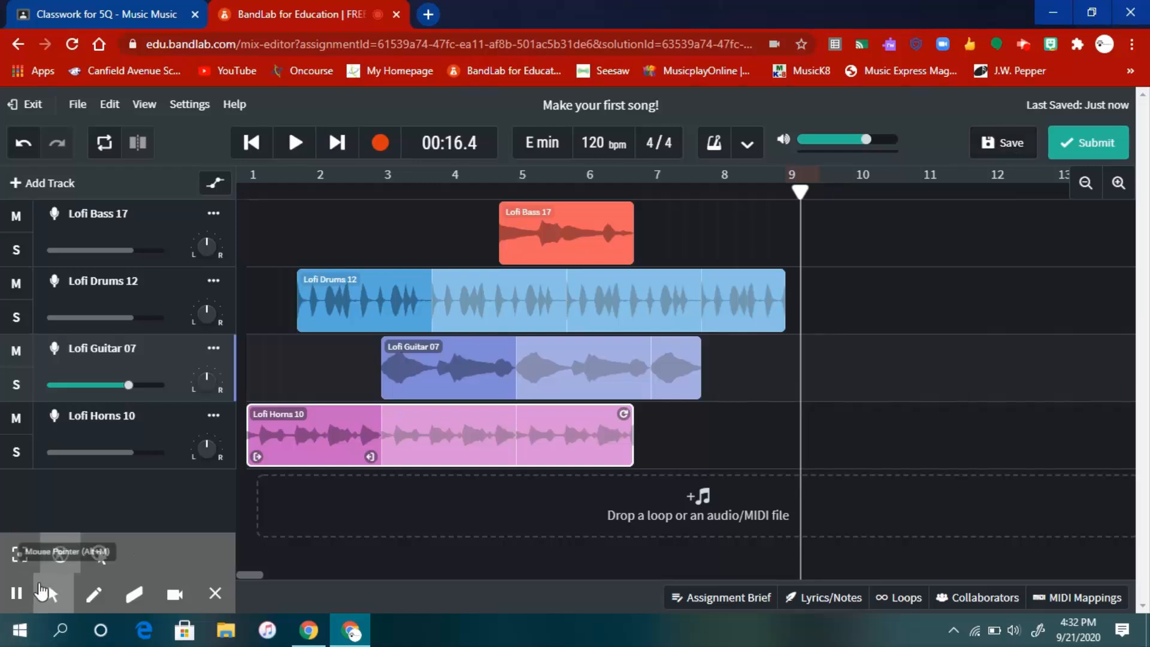
{"action": "left_click", "coordinate": [99, 554]}
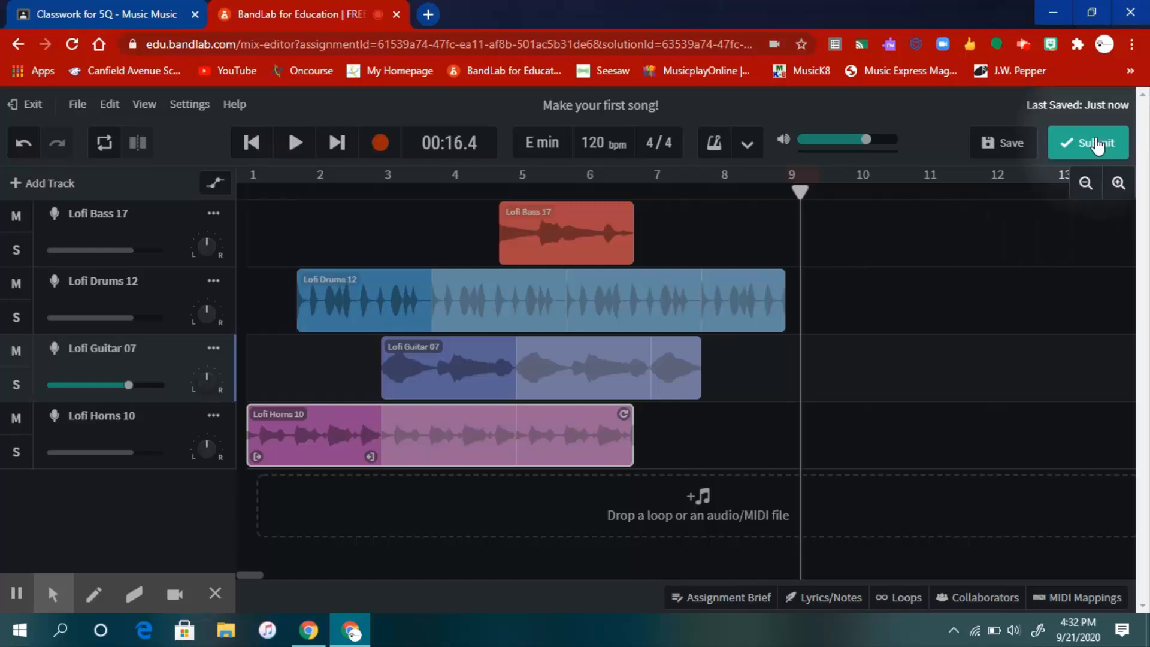
Submit the song for the assignment with the description "I had alot of fun doing this.".
{"action": "left_click", "coordinate": [1097, 145]}
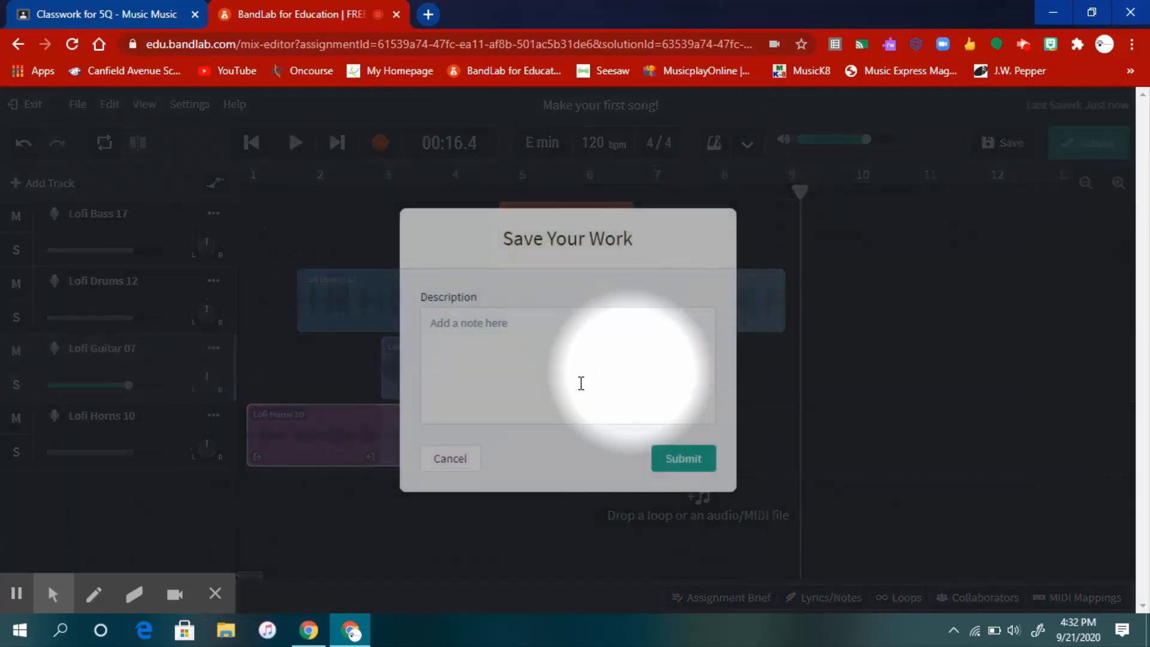
{"action": "left_click", "coordinate": [53, 592]}
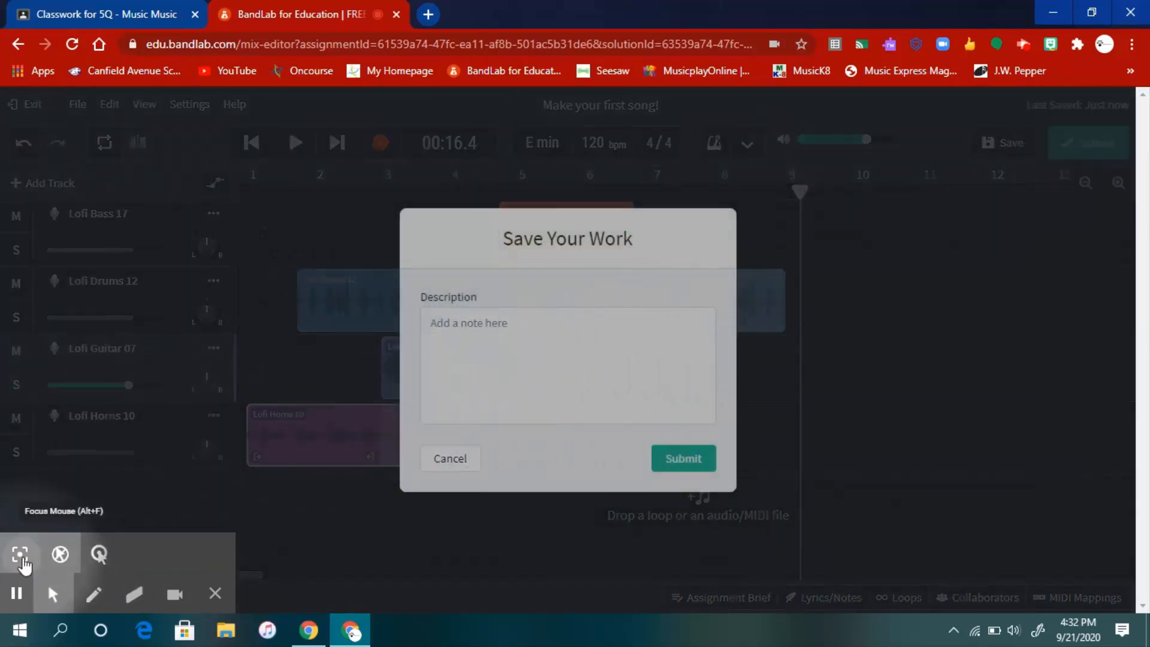
{"action": "left_click", "coordinate": [22, 560]}
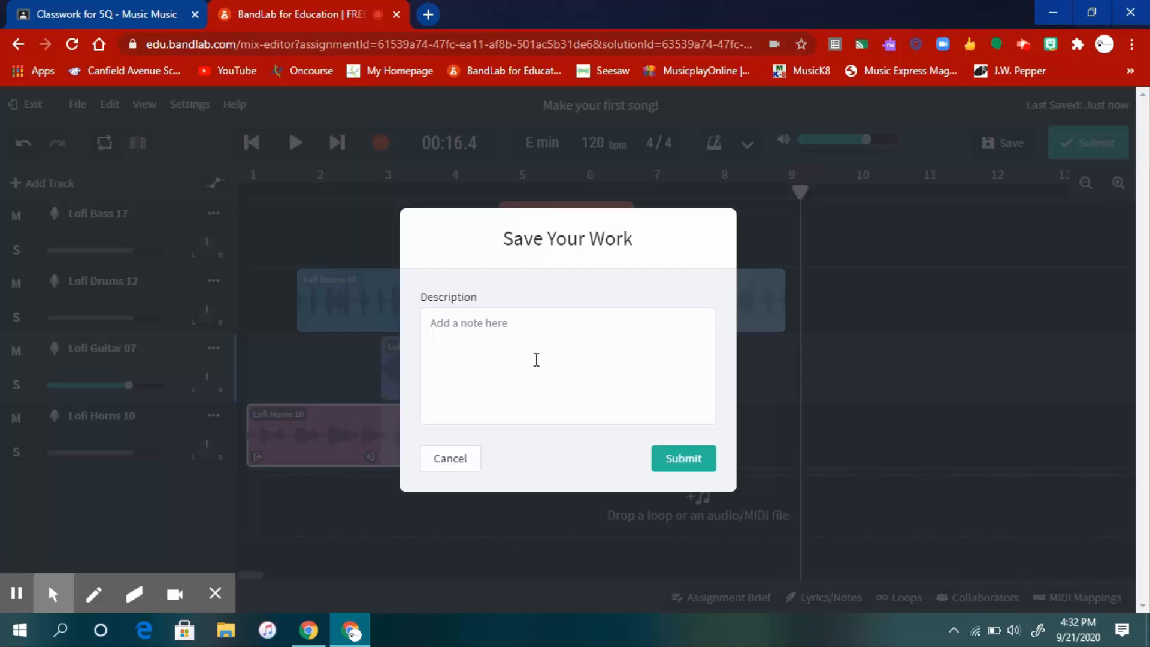
{"action": "left_click", "coordinate": [585, 342]}
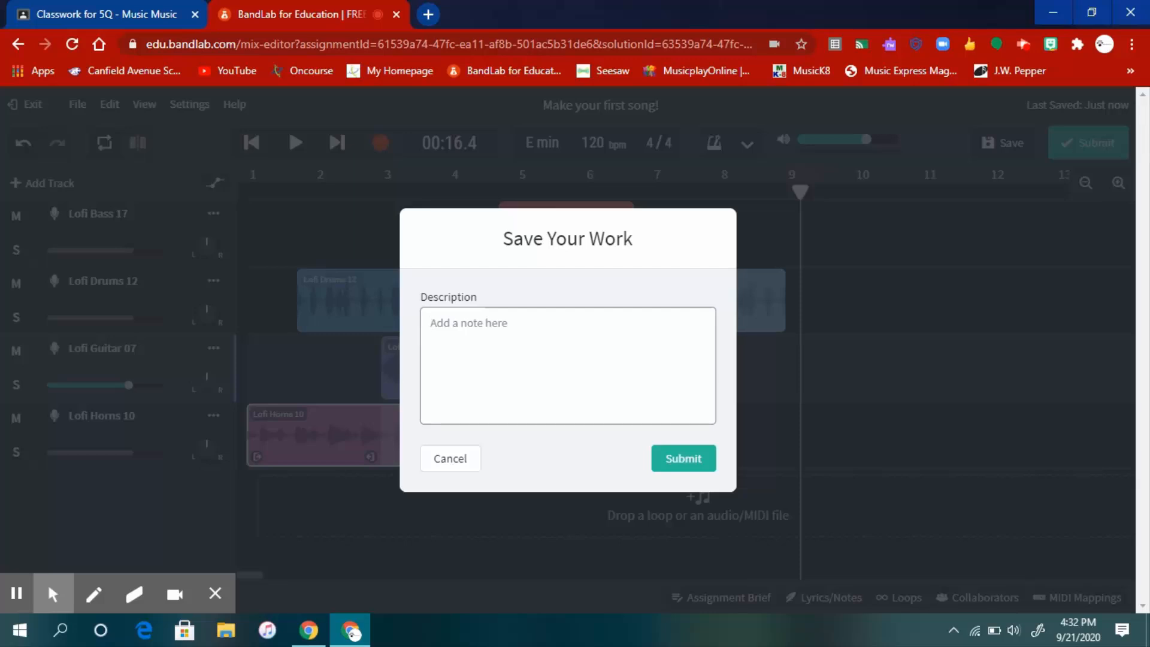
{"action": "type", "text": "I had alot of fun doing this."}
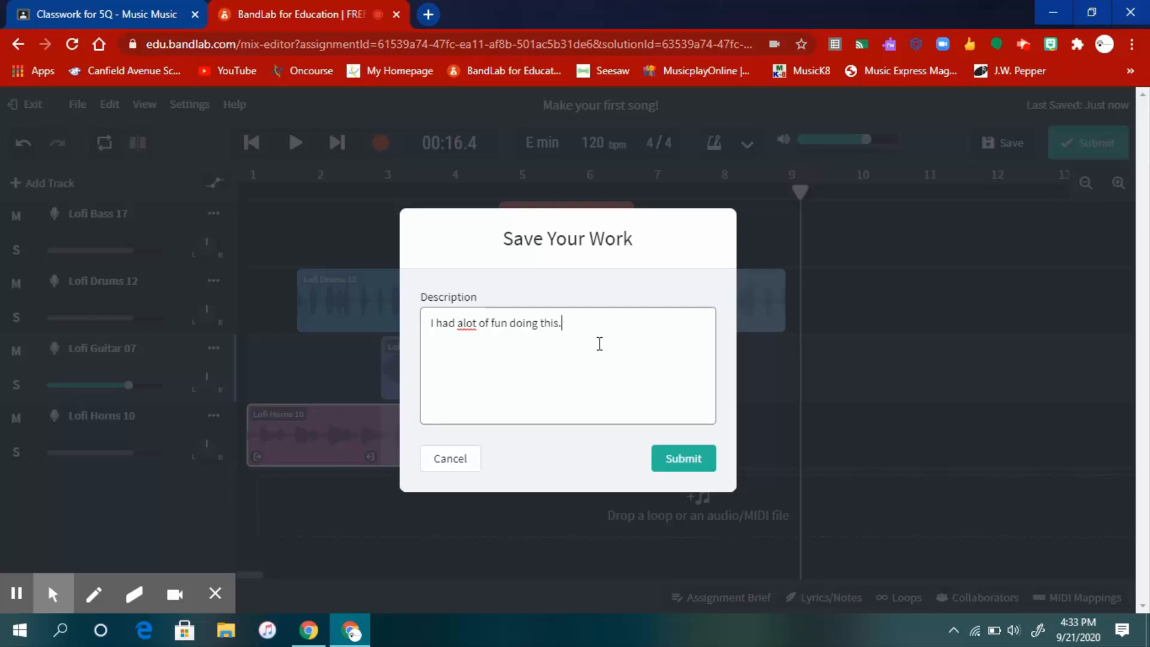
{"action": "left_click", "coordinate": [694, 467]}
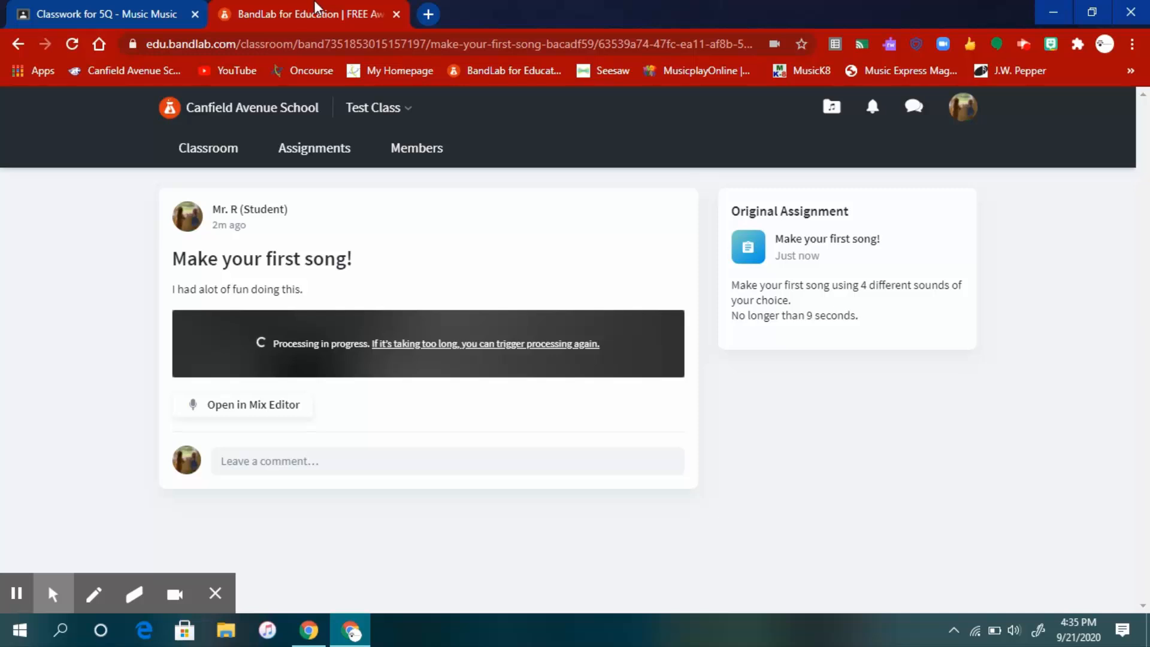
Check the "Make your first song!" assignment in Google Classroom and return to the submitted song in BandLab.
{"action": "left_click", "coordinate": [118, 9]}
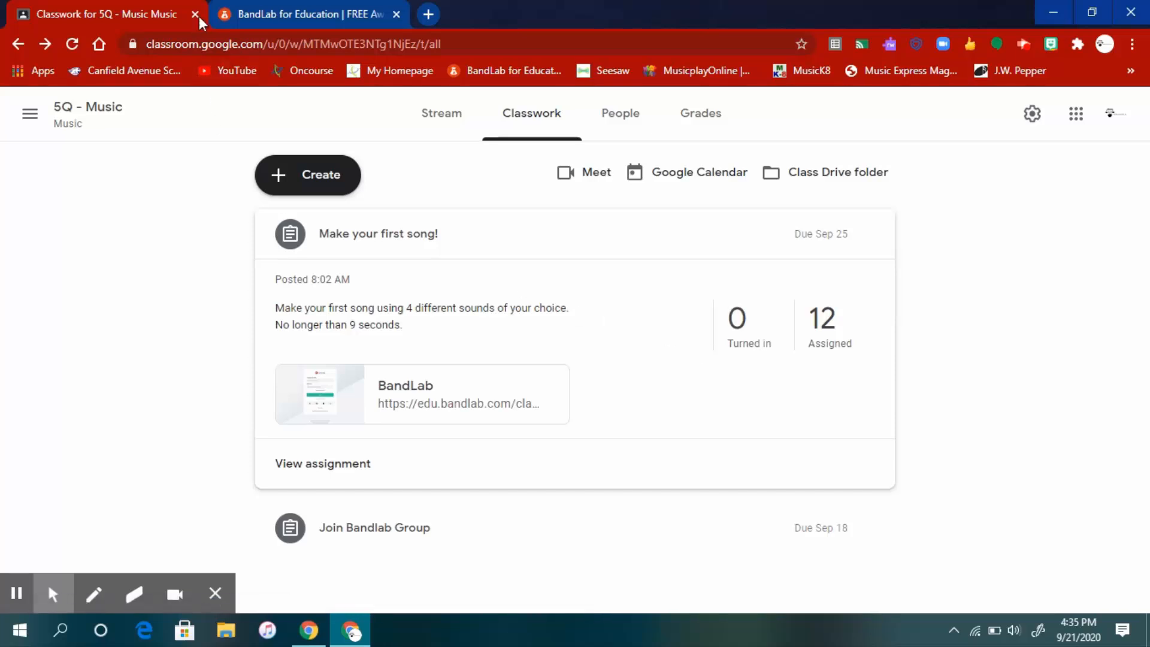
{"action": "left_click", "coordinate": [270, 7]}
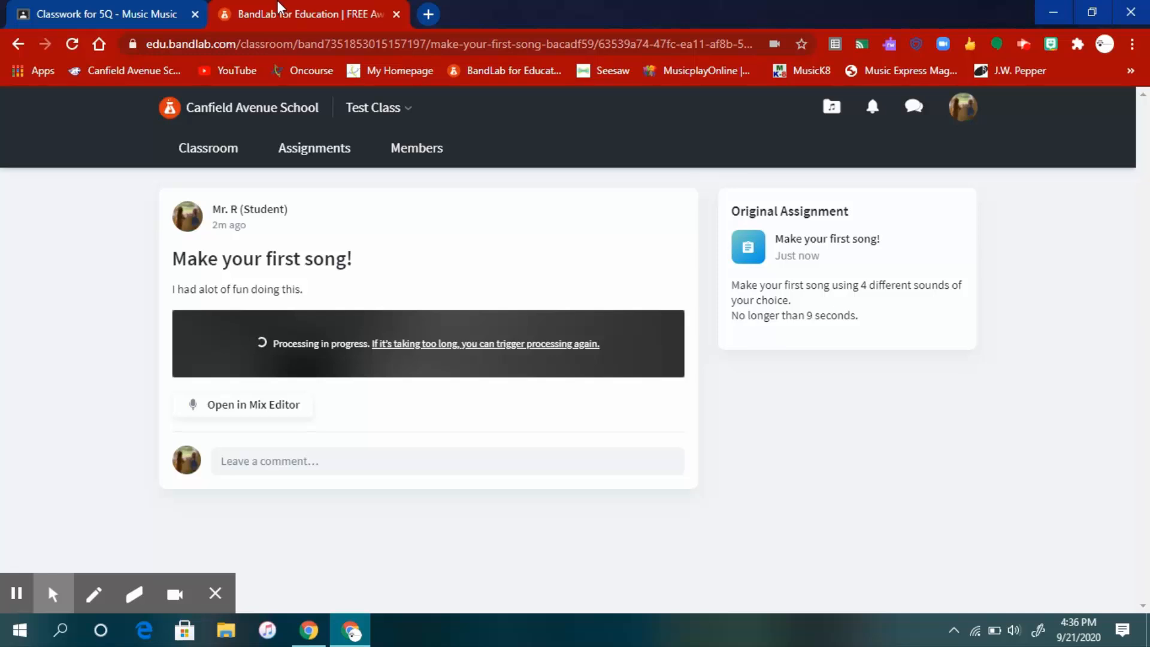
{"action": "mouse_move", "coordinate": [69, 607]}
{"action": "mouse_move", "coordinate": [18, 594]}
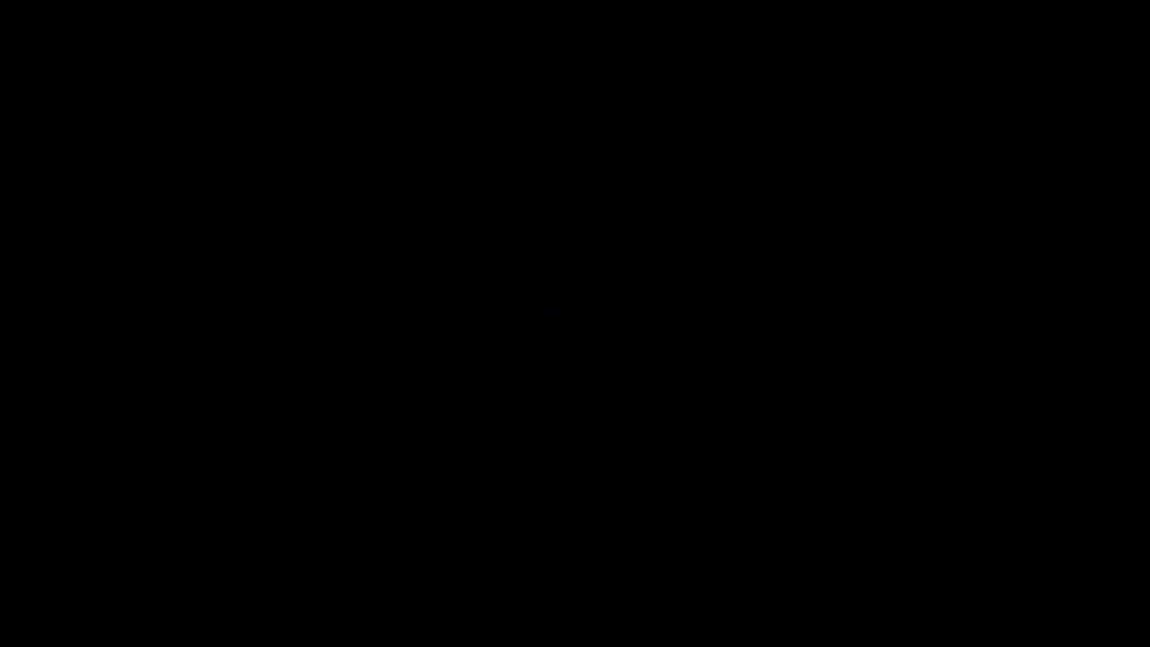